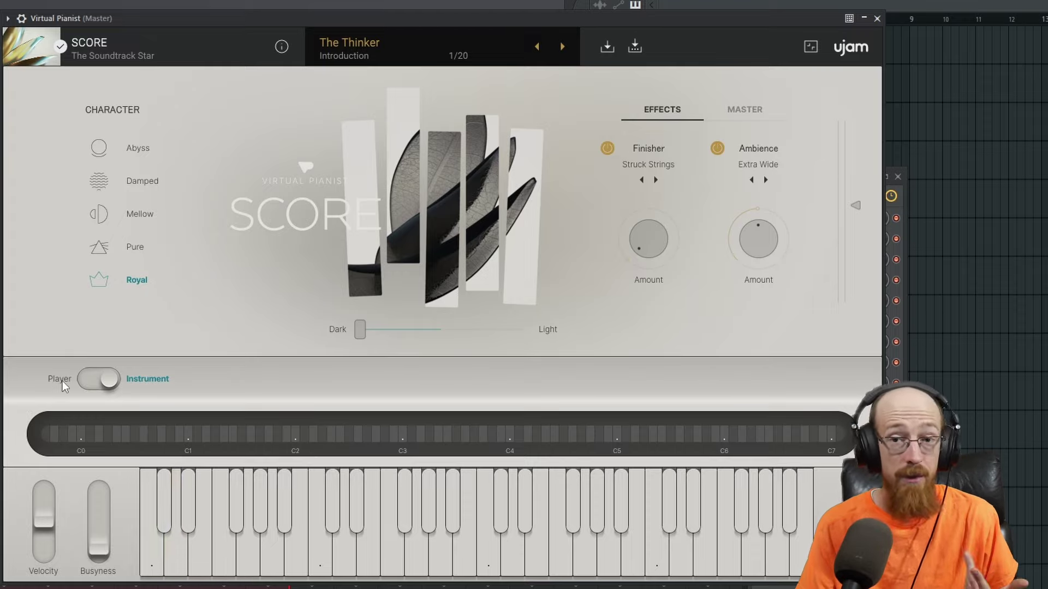
Step: Switch to Player mode, advance the style to 140 bpm - Eager Evolutions and audition it with the D key
left_click(101, 378)
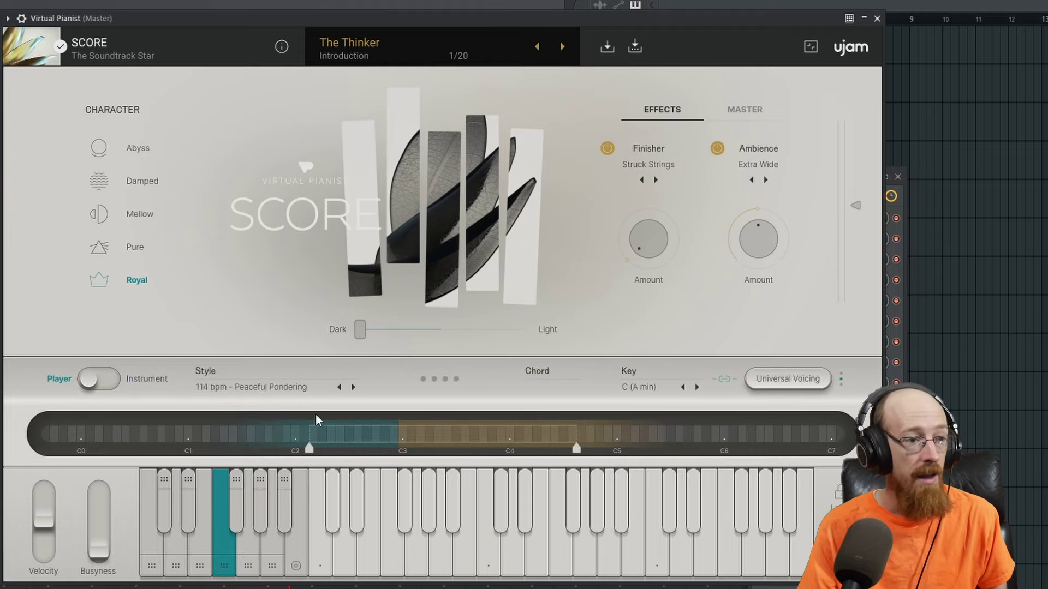
left_click(353, 387)
left_click(353, 387)
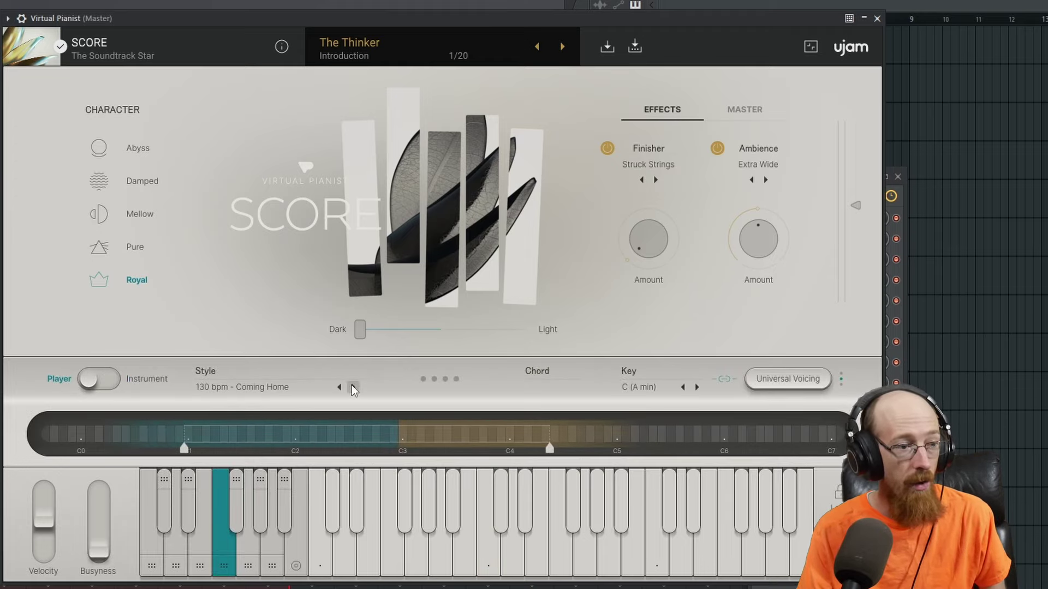
left_click(353, 387)
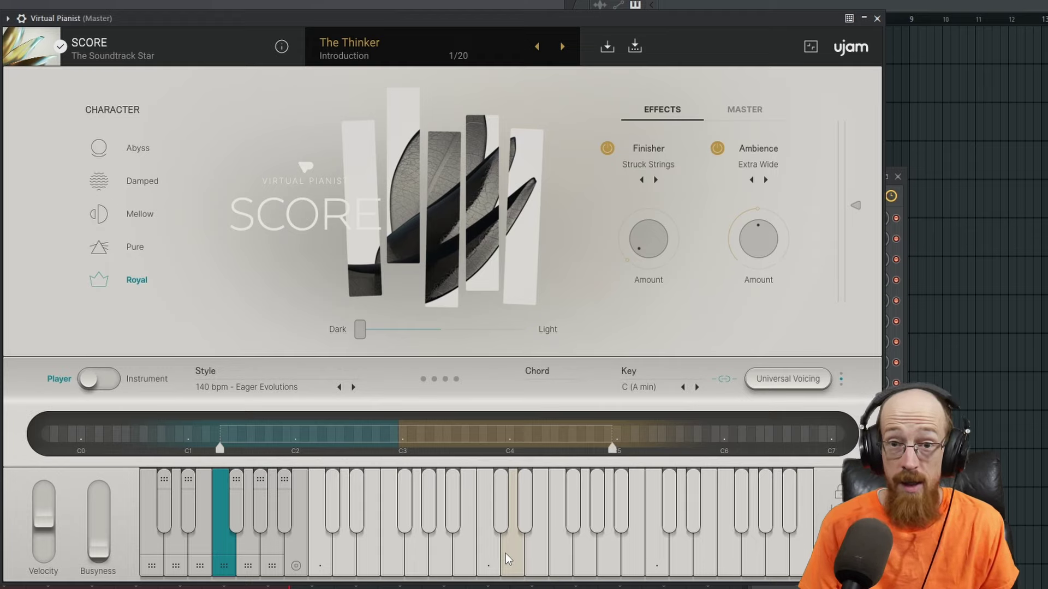
left_click(506, 553)
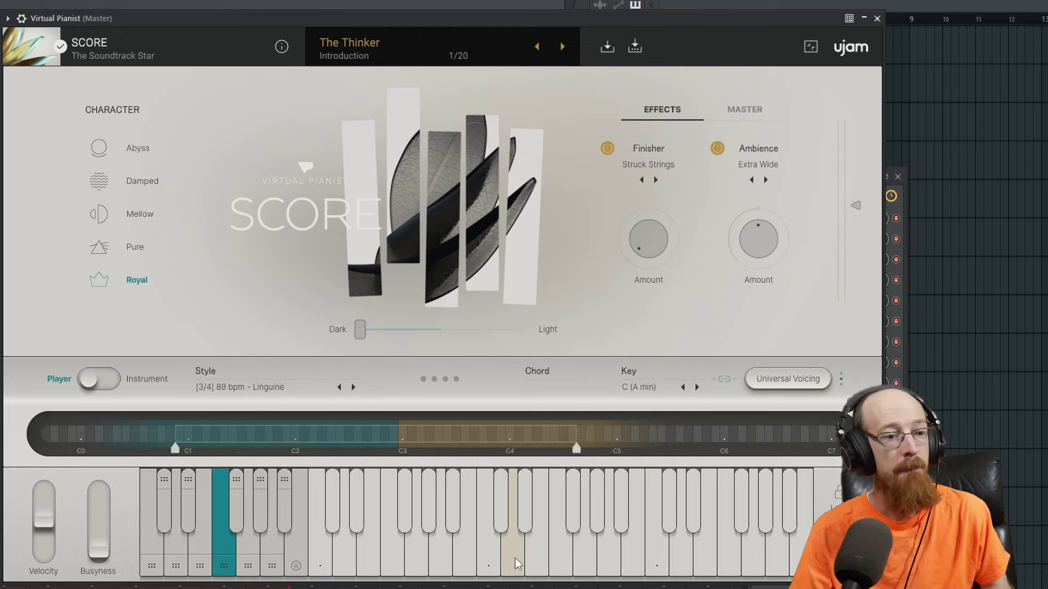
Step: Audition the [3/4] 89 bpm - Linguine style with the D key and return to Instrument mode
left_click(515, 559)
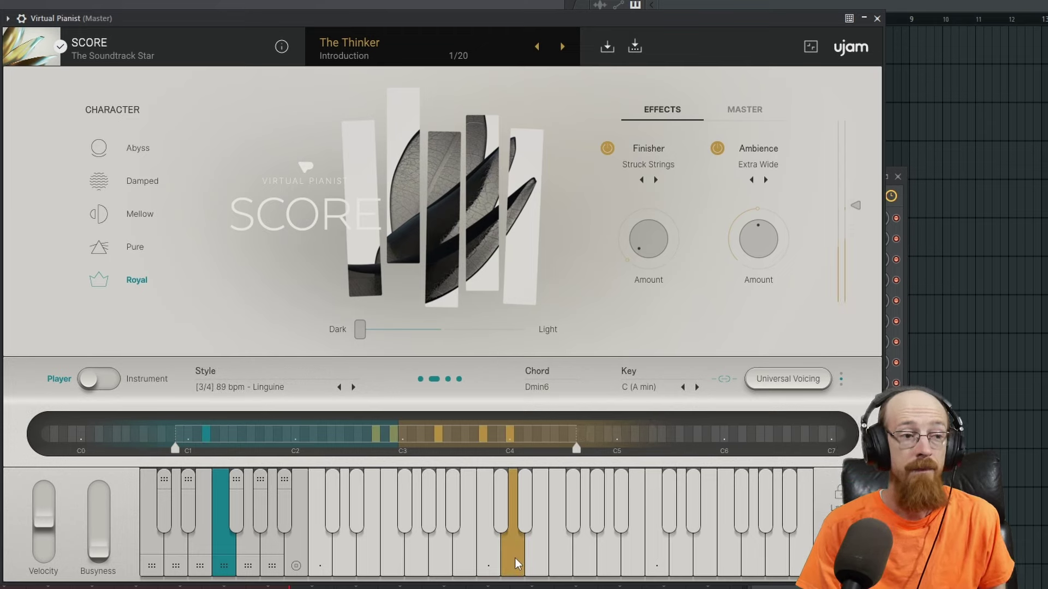
left_click_drag(516, 559, 536, 568)
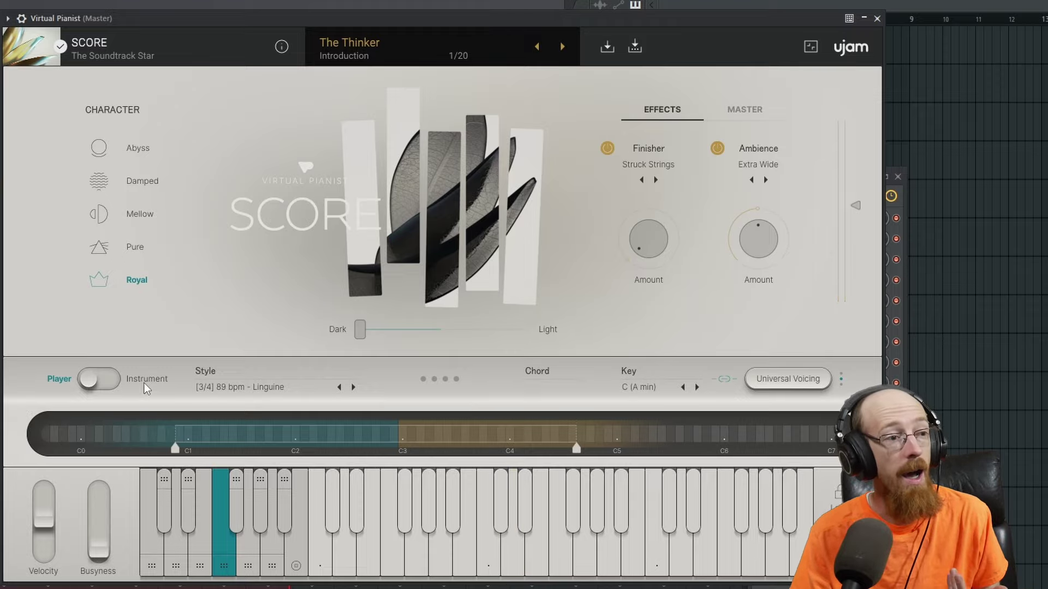
left_click(114, 380)
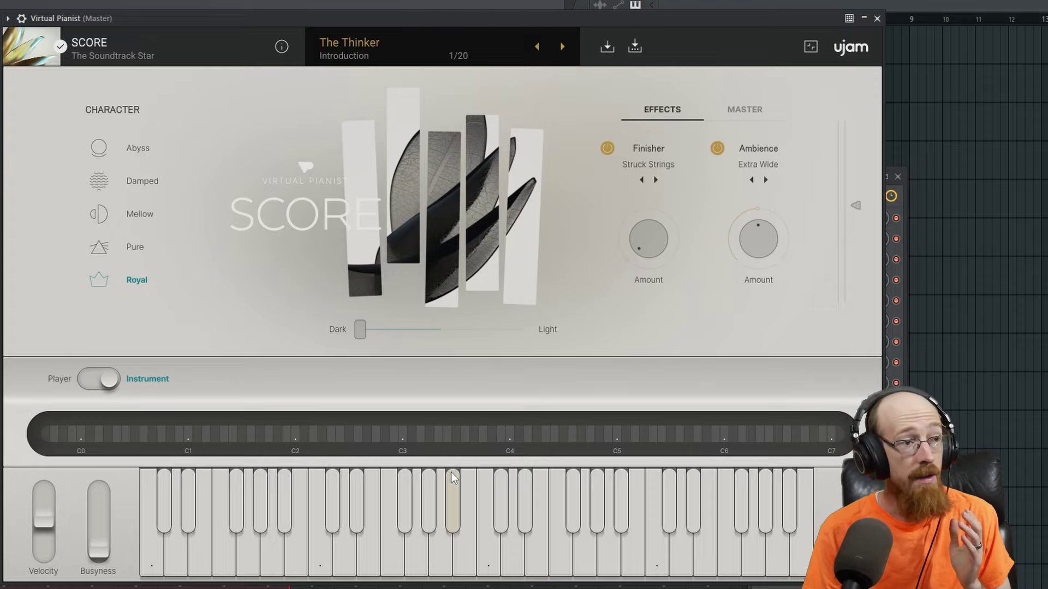
Step: Audition the Abyss, Damped and Mellow characters, moving the tone from fully Dark to fully Light for comparison
left_click(97, 149)
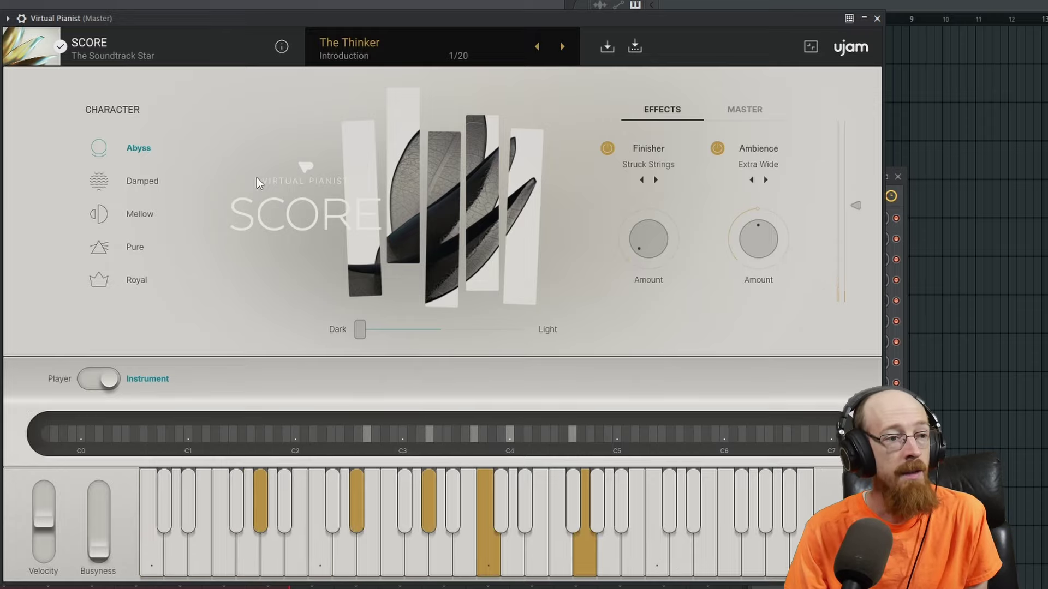
left_click_drag(373, 335, 584, 345)
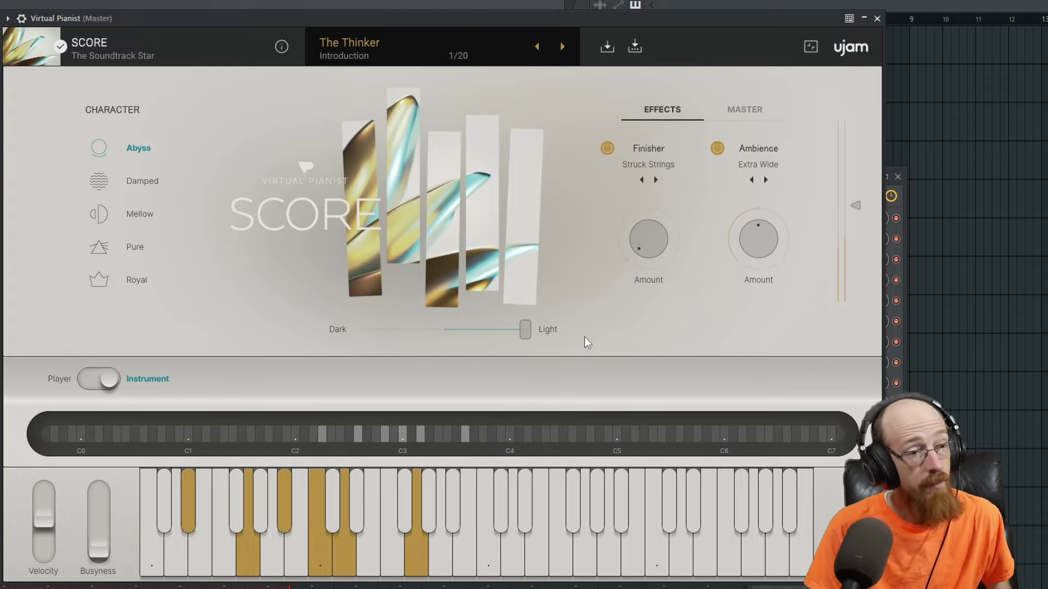
left_click(136, 181)
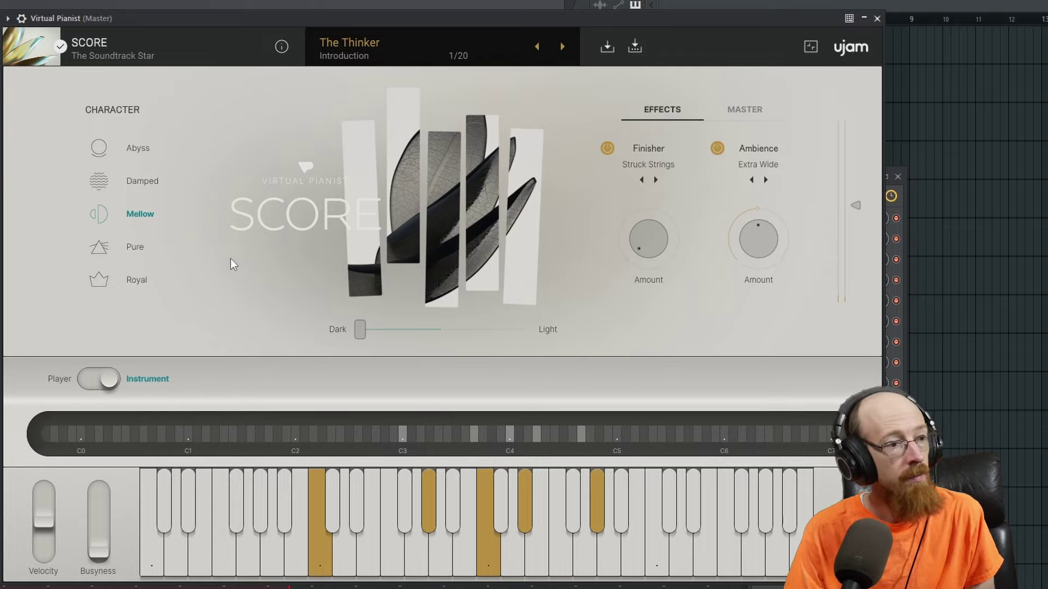
left_click_drag(365, 330, 586, 336)
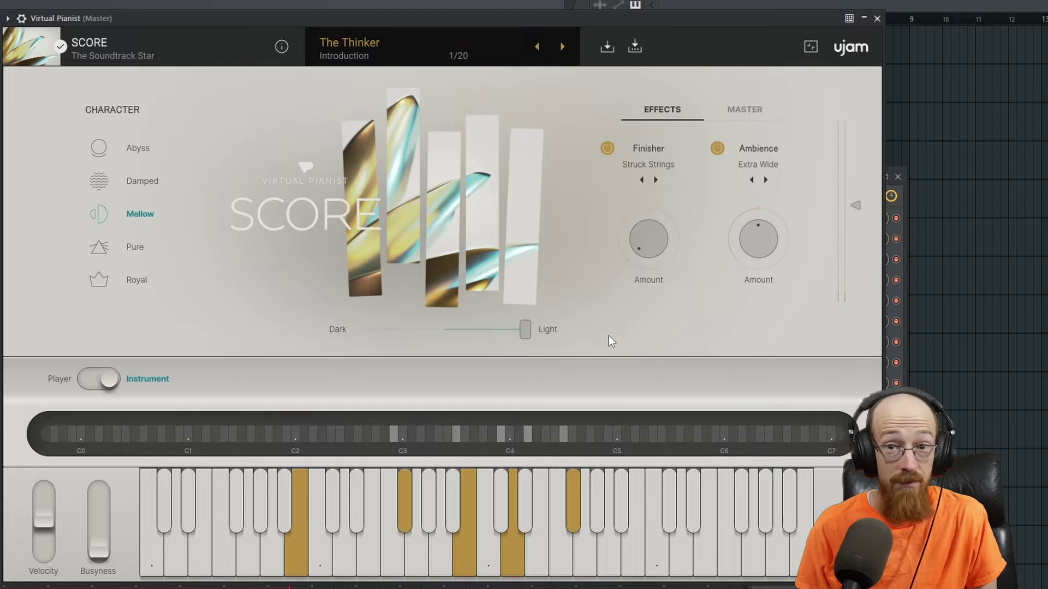
Step: Compare the Pure and Royal characters at both Dark and Light extremes, finishing with Pure selected and the tone fully Light
left_click(99, 246)
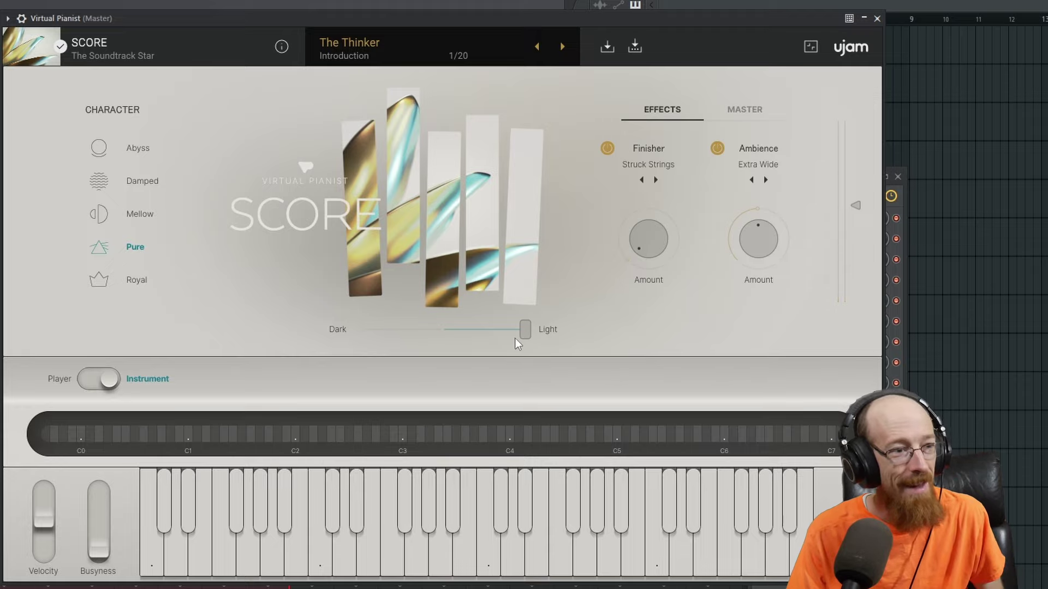
left_click_drag(525, 335, 294, 336)
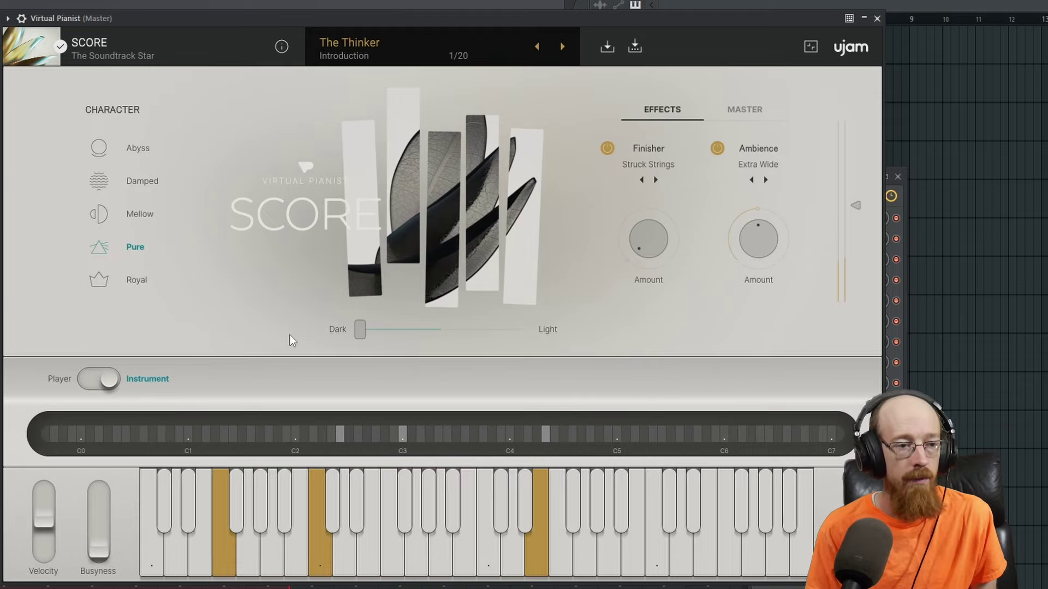
left_click(116, 287)
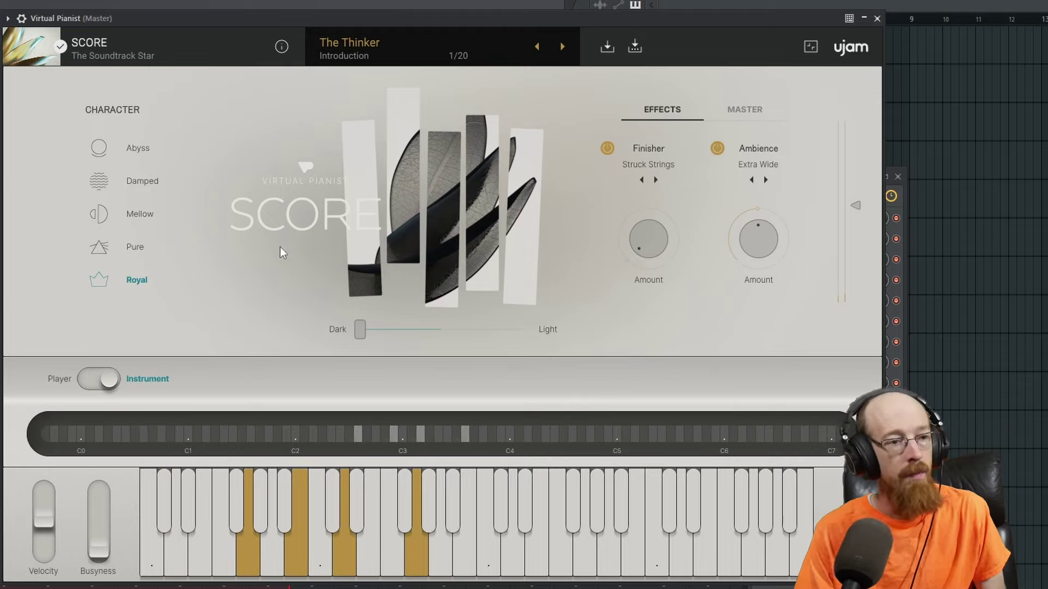
left_click_drag(360, 329, 616, 348)
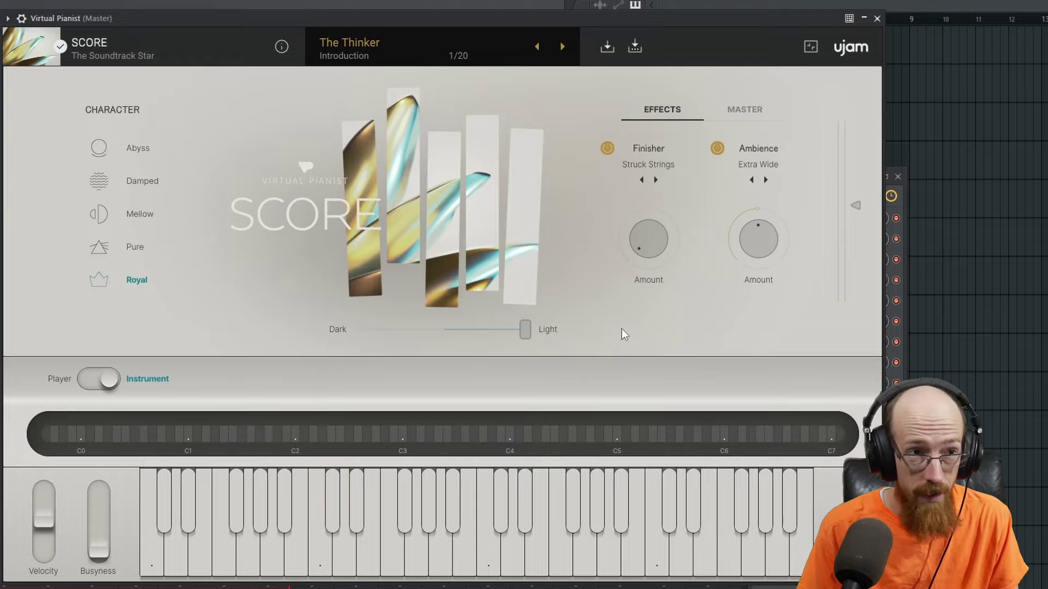
left_click(135, 253)
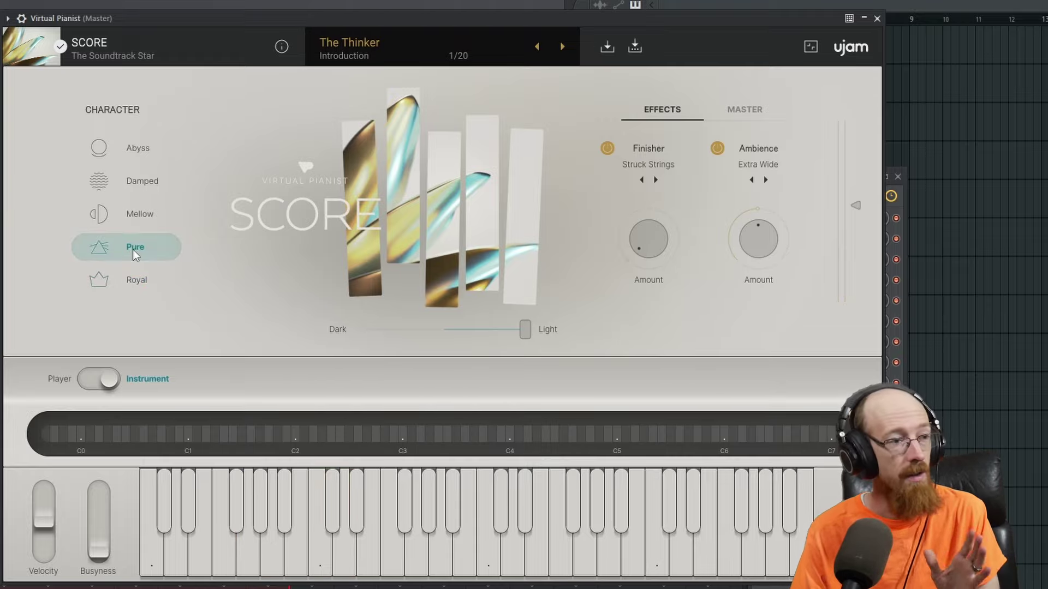
Step: Look over the Finisher's Transform options and try Struck Strings at full amount and at a reduced amount
left_click(657, 167)
mouse_move(657, 193)
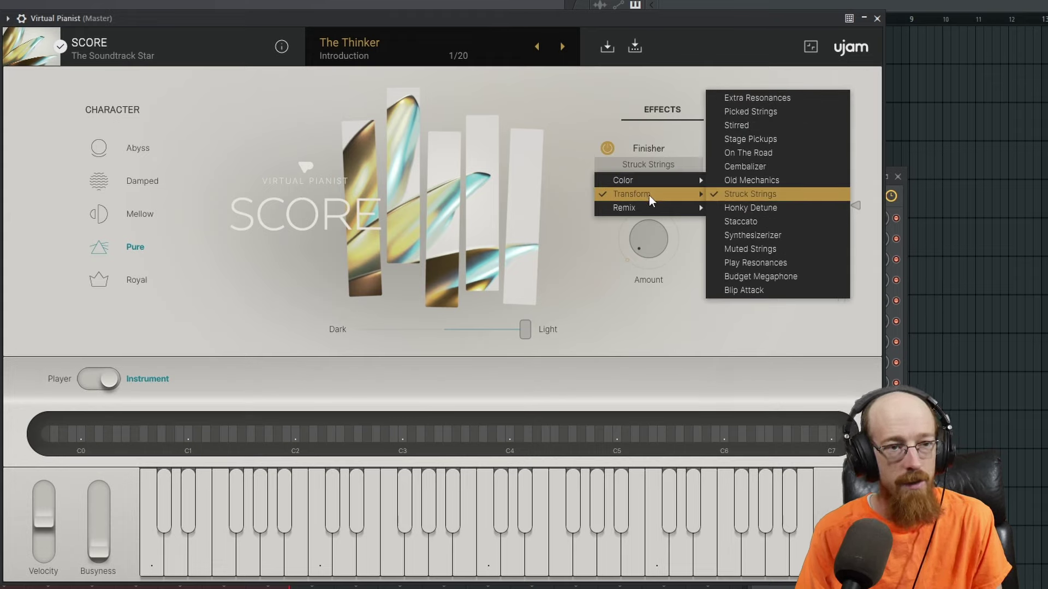
left_click(589, 256)
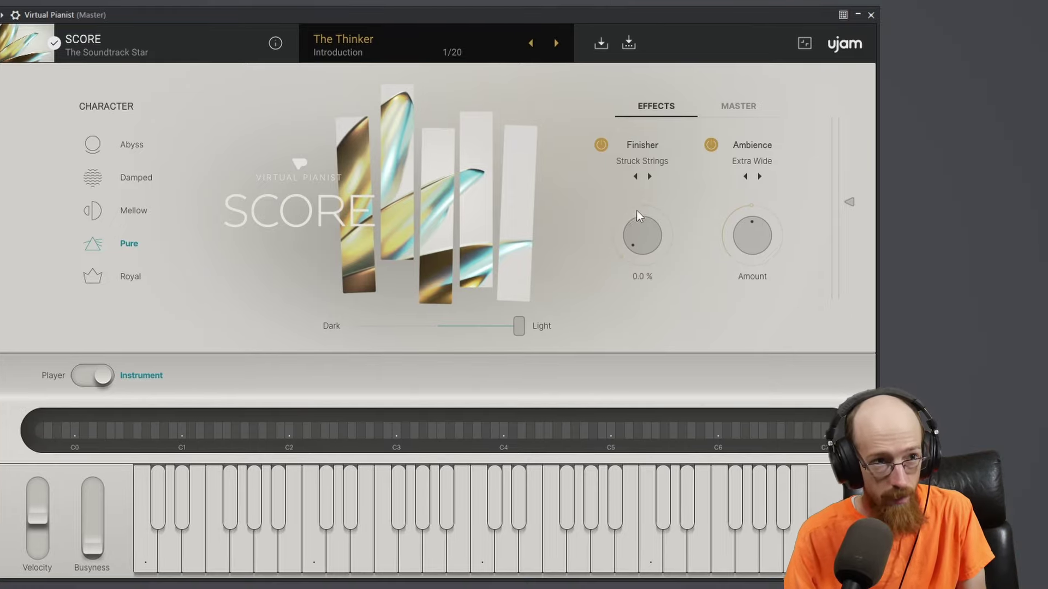
left_click_drag(641, 233, 702, 51)
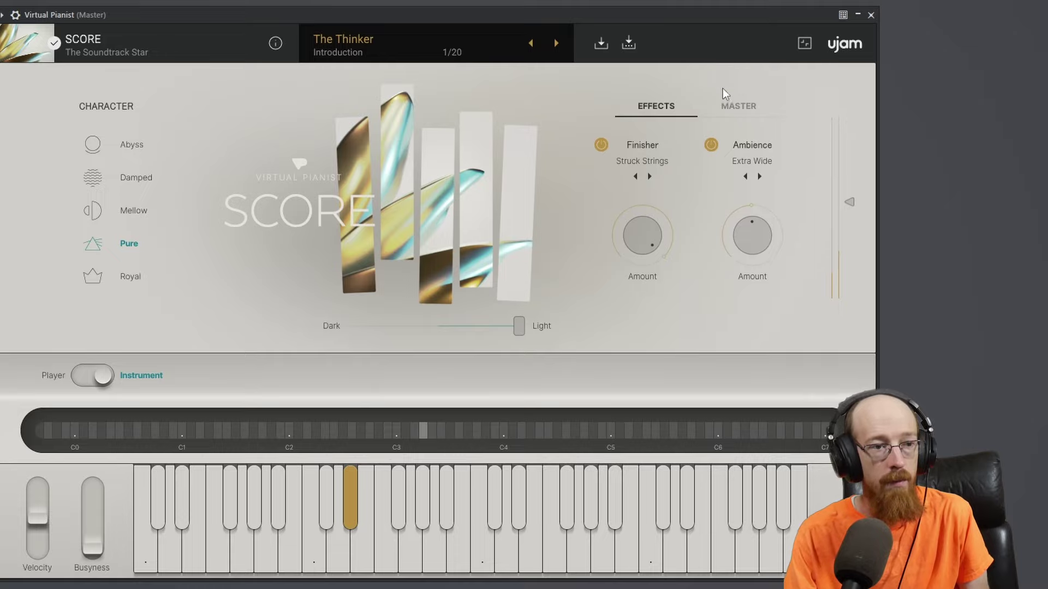
mouse_move(636, 240)
left_click_drag(636, 240, 652, 310)
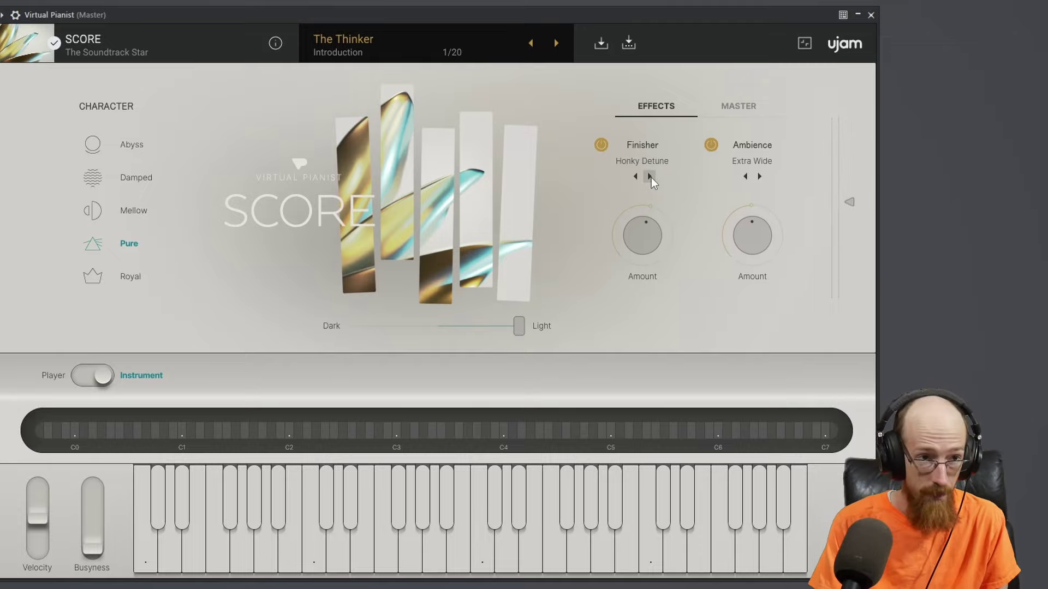
Step: Try the Honky Detune and Staccato finishers at varying amounts, including 100%
left_click_drag(646, 221, 647, 175)
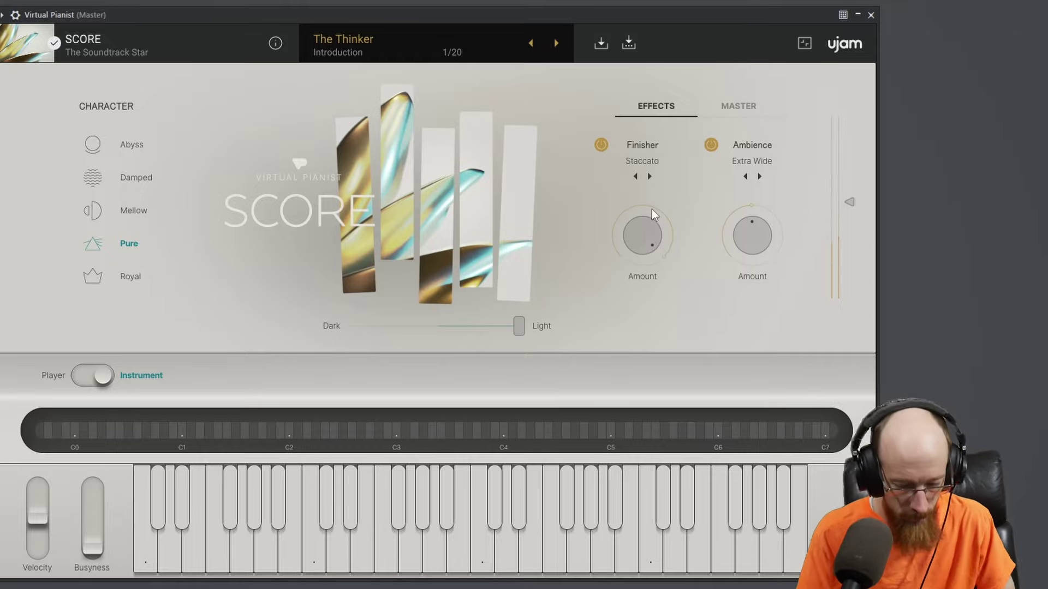
left_click_drag(652, 209, 659, 354)
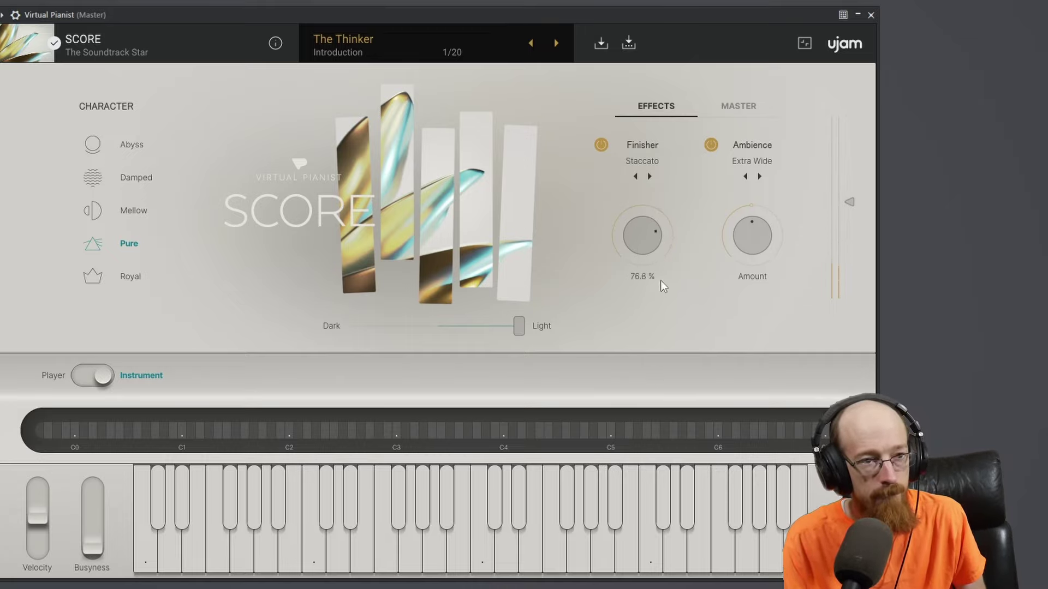
left_click_drag(662, 289, 667, 249)
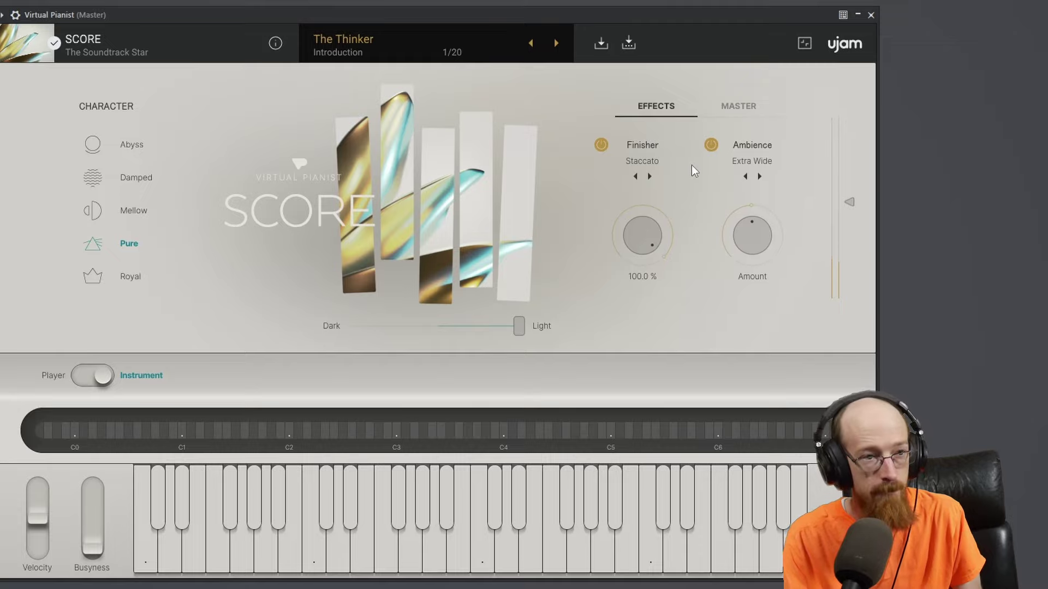
left_click_drag(692, 164, 706, 221)
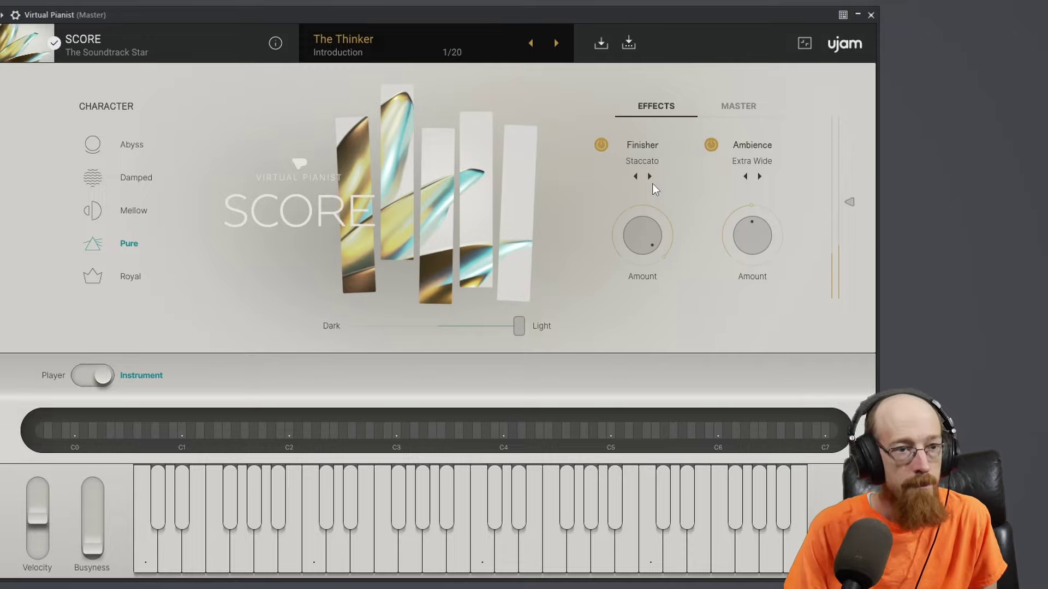
Step: Set the Ambience to Mildly Psychedelic and the Finisher to Muted Strings, lowering the finisher amount to slightly below half
left_click(758, 176)
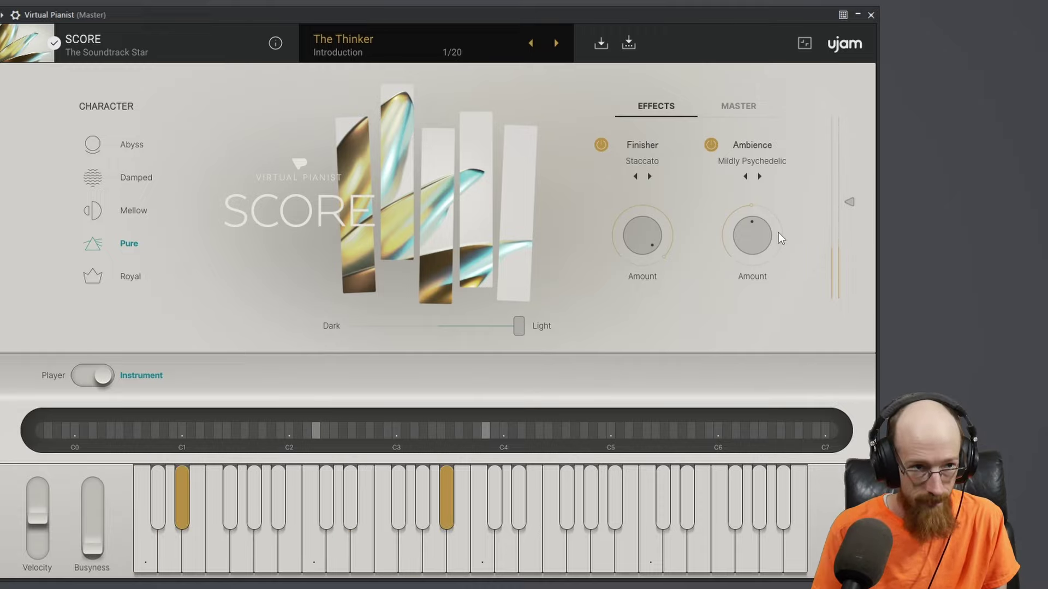
left_click(649, 176)
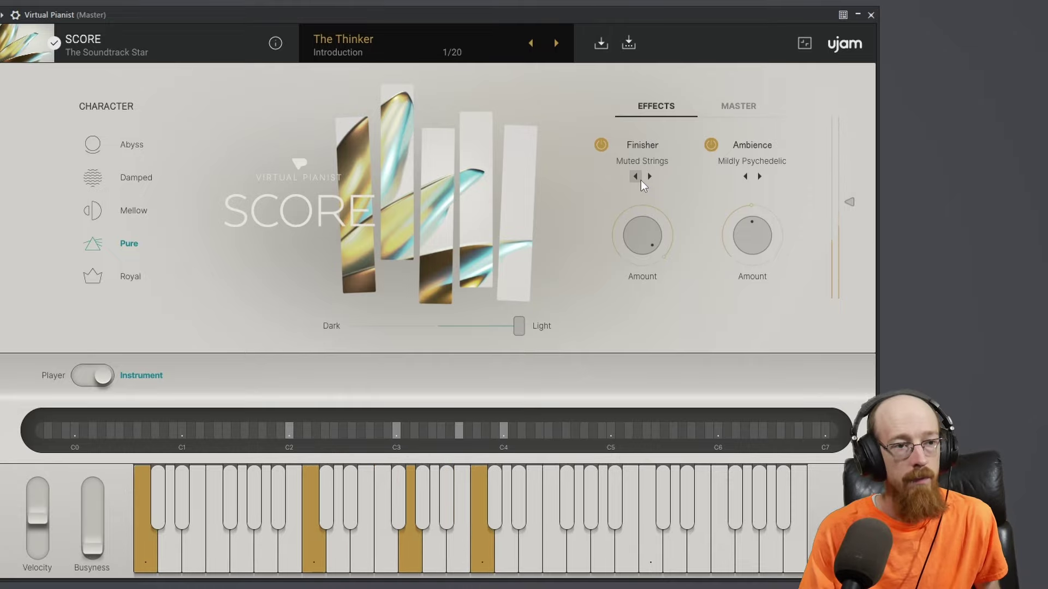
mouse_move(645, 242)
left_click_drag(645, 242, 644, 264)
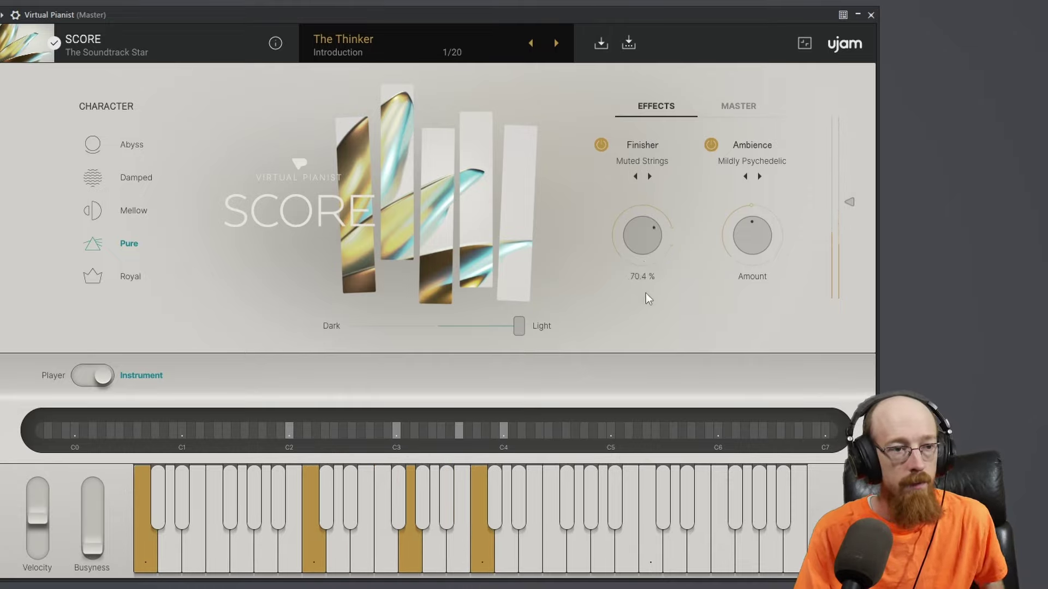
left_click_drag(648, 314, 650, 338)
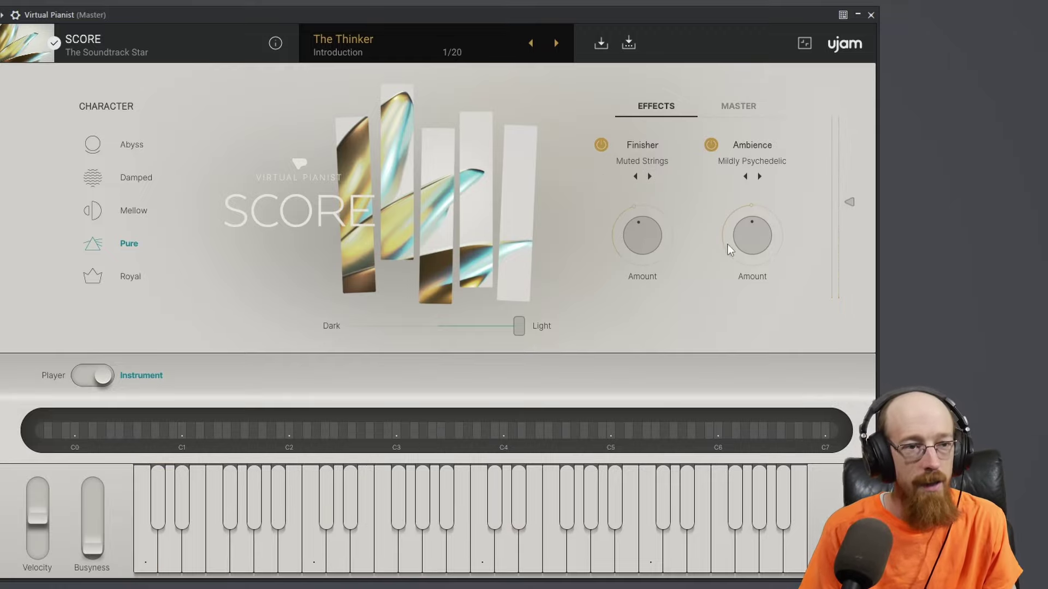
Step: Switch the Ambience through Reverse to Creamy Dreamy and raise the Muted Strings finisher amount to maximum
left_click(763, 176)
left_click(764, 176)
left_click(762, 179)
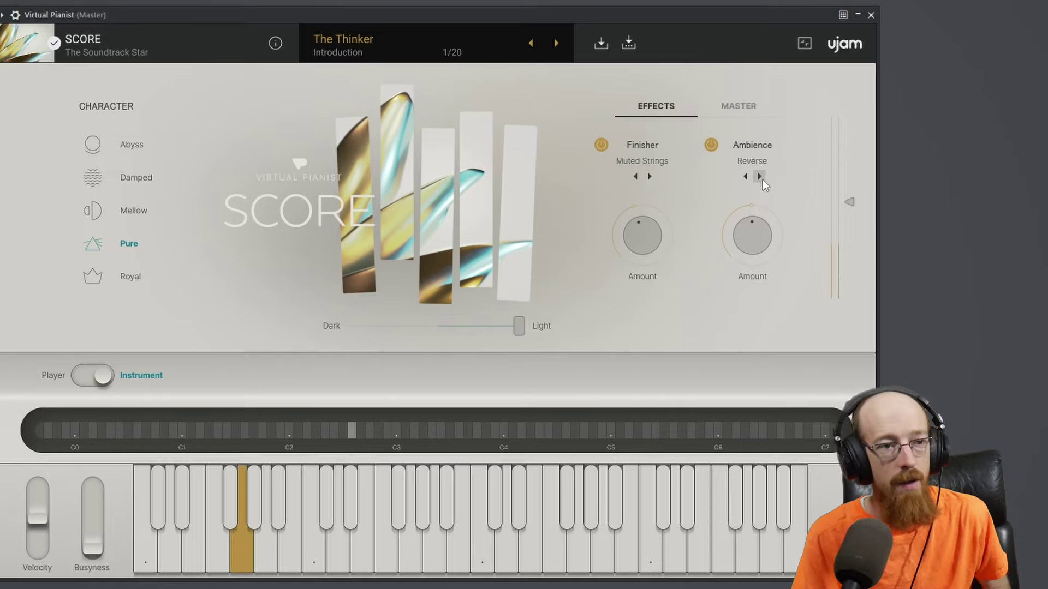
left_click_drag(644, 216, 641, 145)
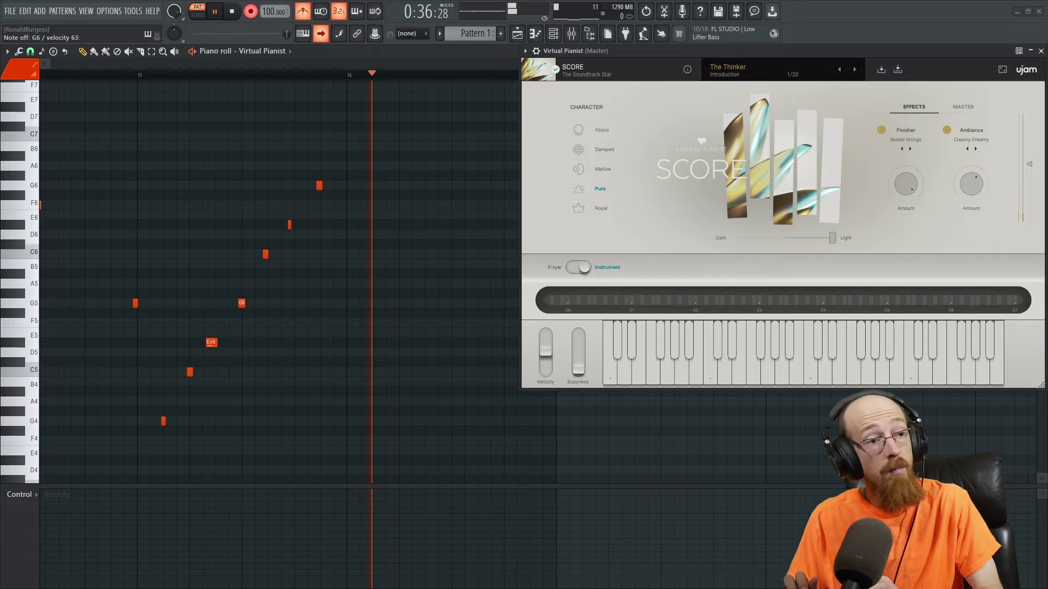
Step: Stop the piano recording and move the Virtual Pianist window away from the later bars of the piano roll
key("space")
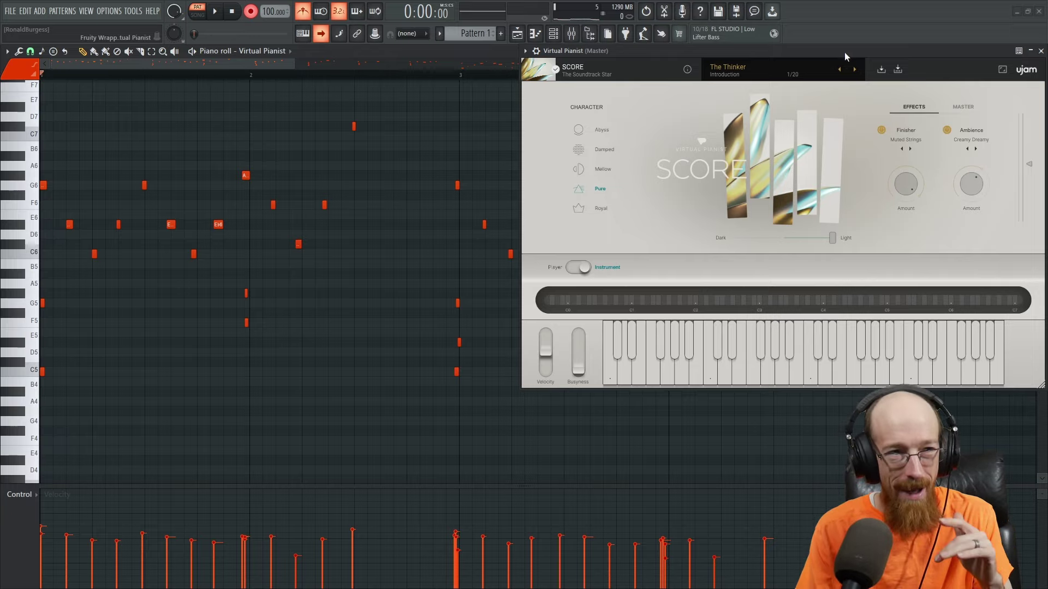
left_click_drag(843, 51, 412, 95)
Step: Add a closing C7 note at the start of bar 16 of the recorded melody and slightly lower its velocity
scroll(768, 178, "right", 15)
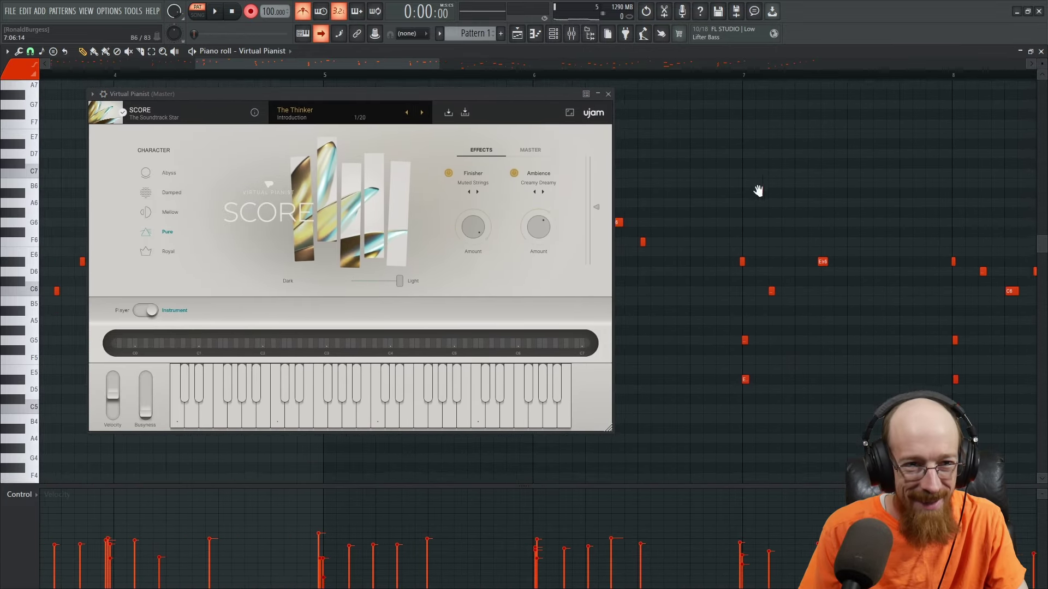
scroll(702, 163, "right", 8)
scroll(837, 175, "up", 5)
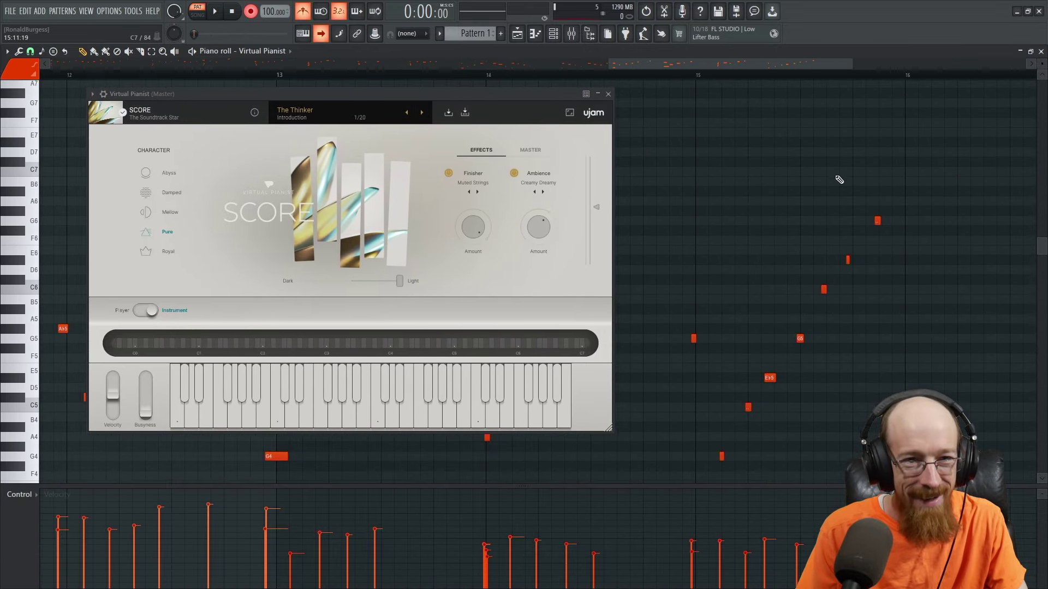
left_click(704, 186)
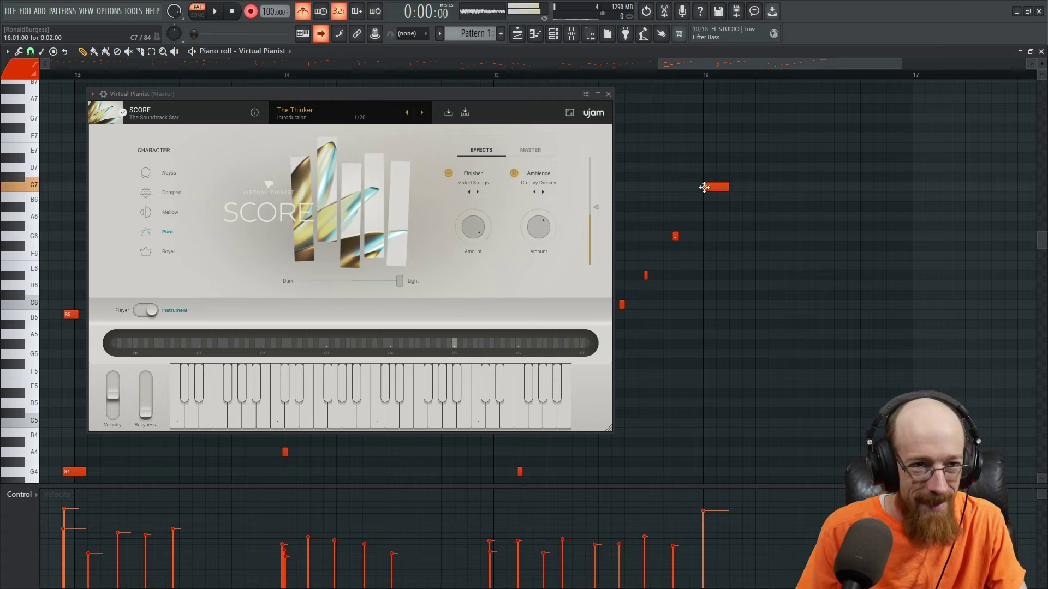
left_click_drag(705, 532, 707, 550)
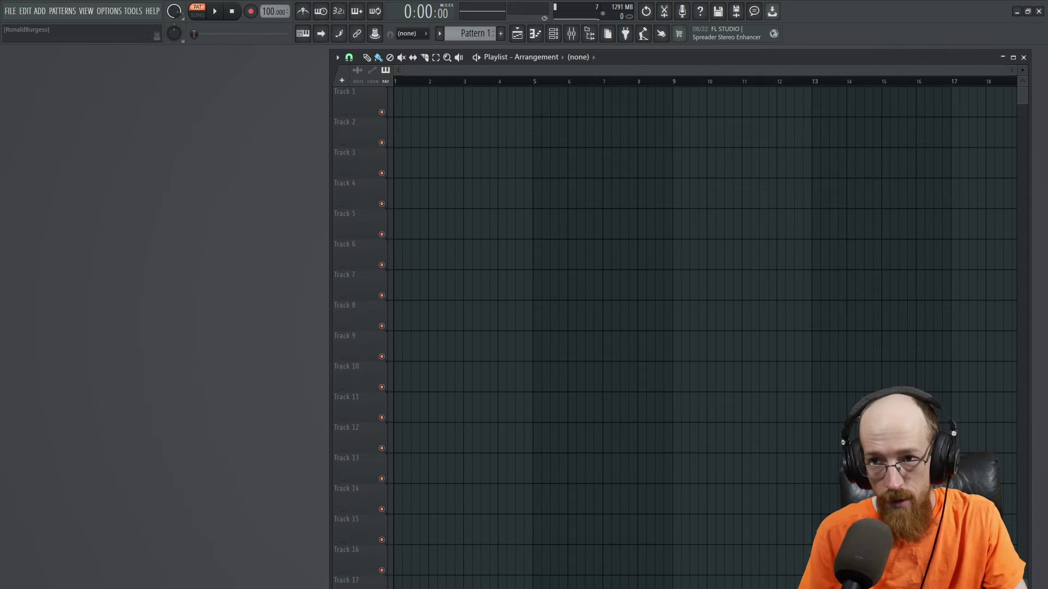
Step: Place Pattern 1 at bar 1 of Track 1 in the playlist and move the Virtual Pianist window aside
left_click_drag(523, 112, 283, 110)
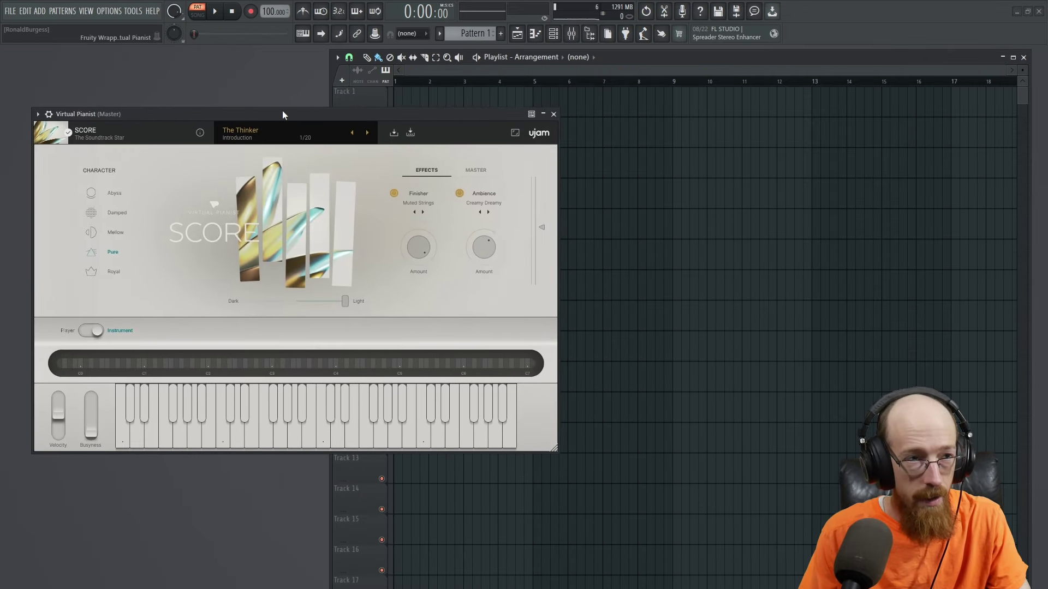
left_click(673, 101)
left_click_drag(673, 100, 462, 102)
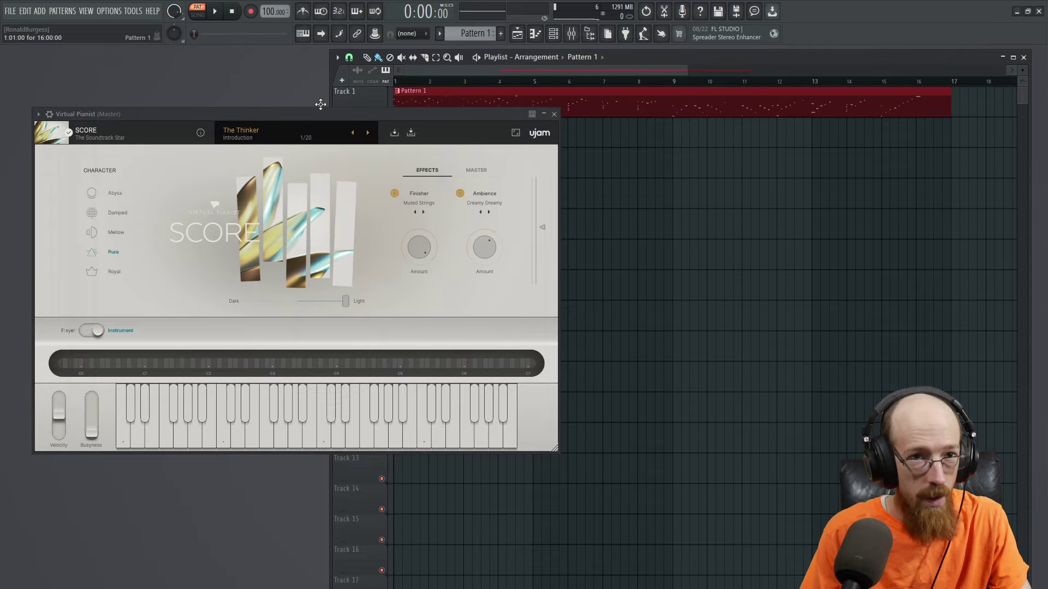
scroll(656, 166, "down", 1)
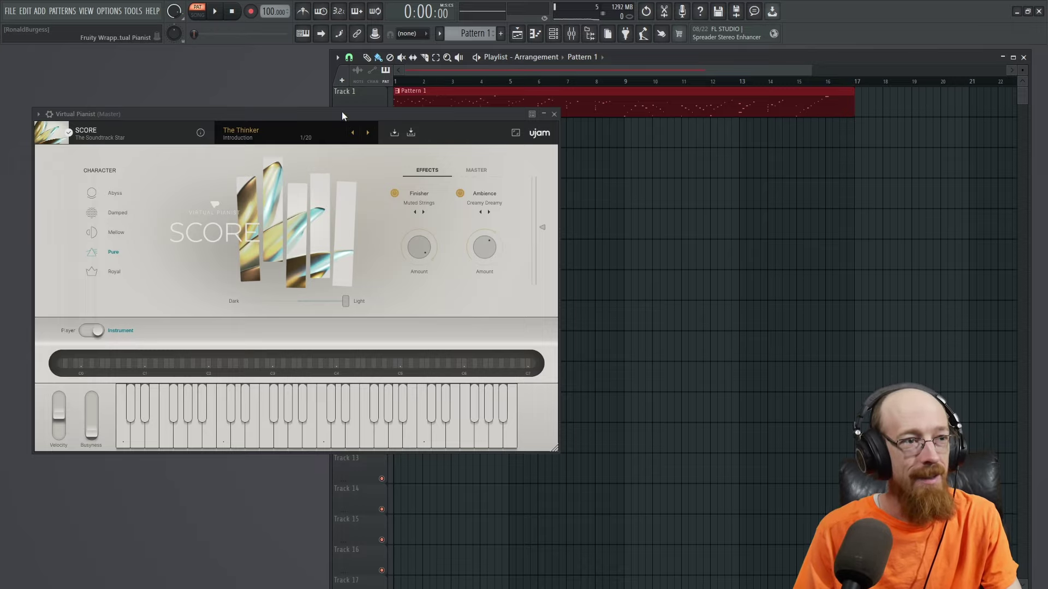
left_click_drag(339, 116, 329, 98)
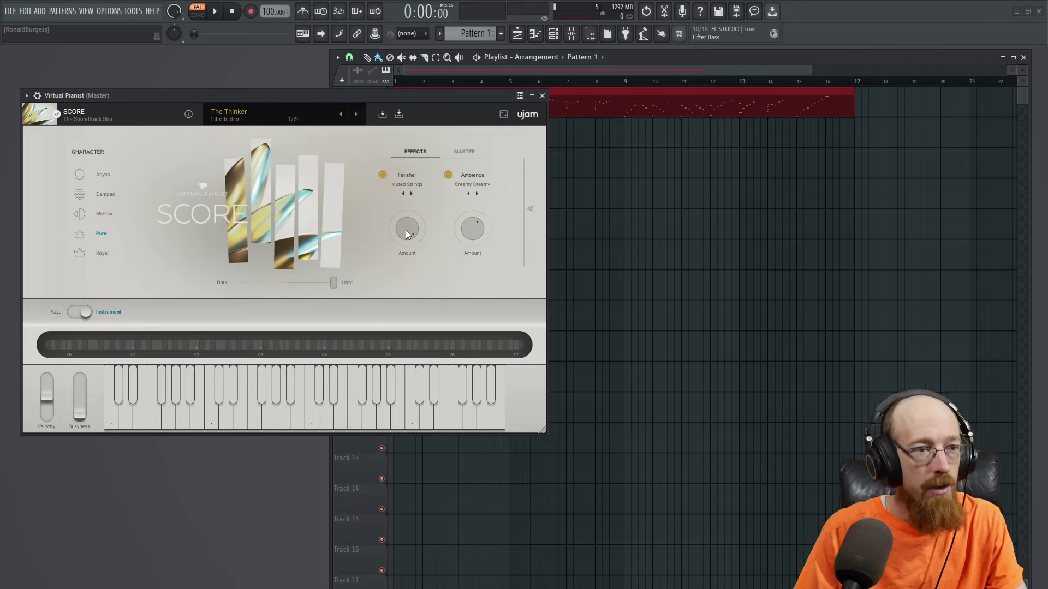
Step: Find the Virtual Pianist's Finisher amount parameter in the project browser and create an automation clip for it on Track 2
mouse_move(415, 237)
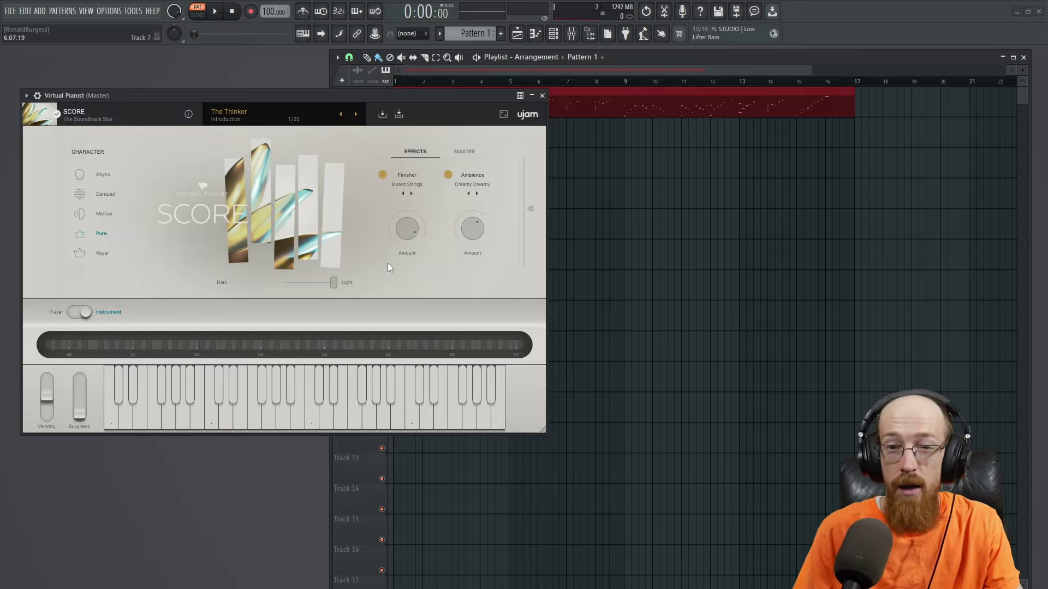
left_click(25, 96)
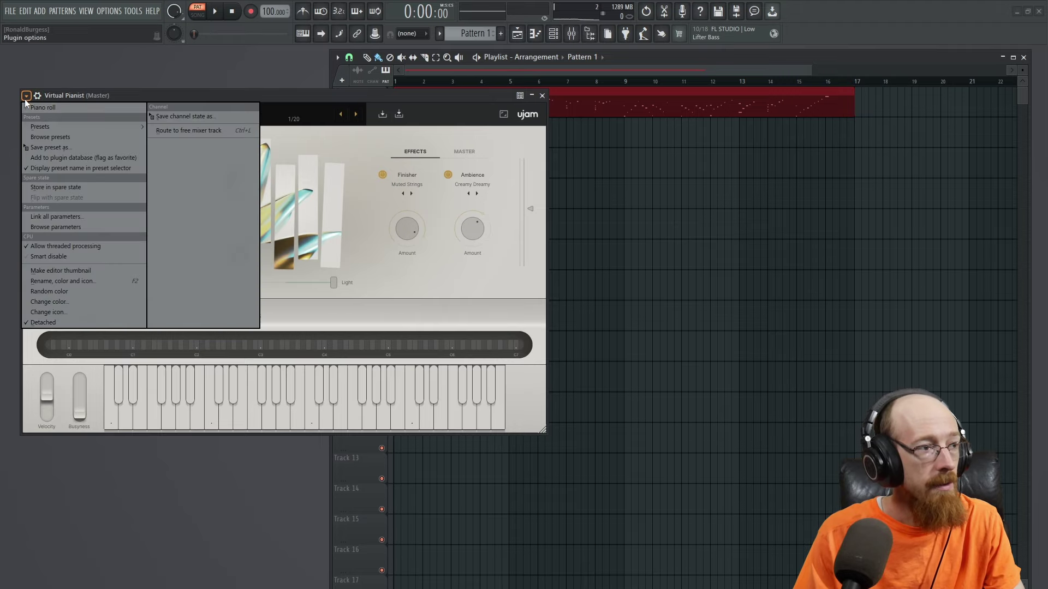
left_click(86, 227)
left_click_drag(412, 221, 408, 231)
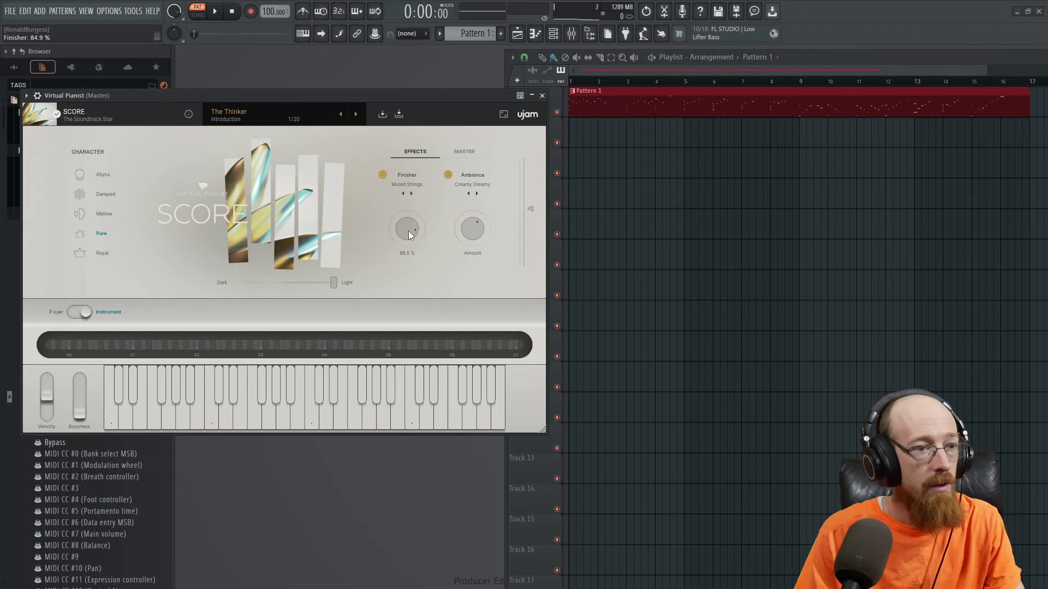
left_click_drag(363, 101, 558, 106)
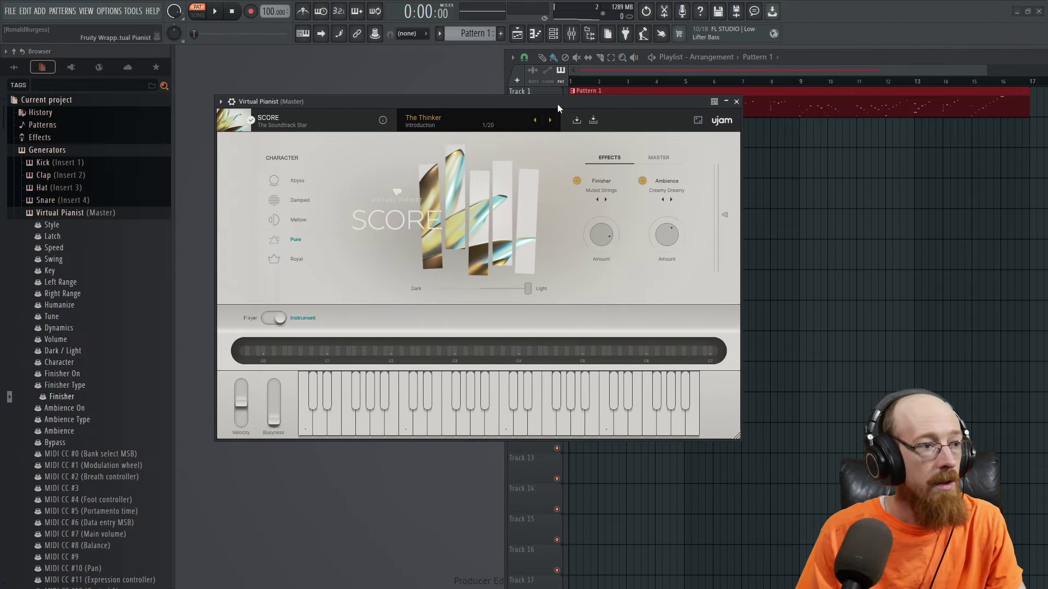
right_click(90, 396)
left_click(125, 457)
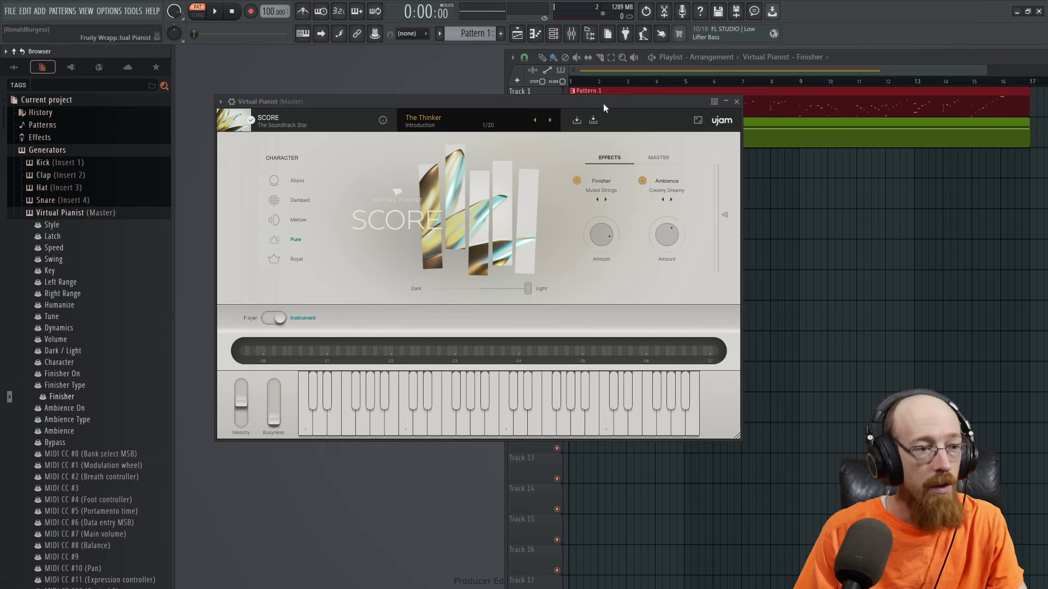
left_click(591, 36)
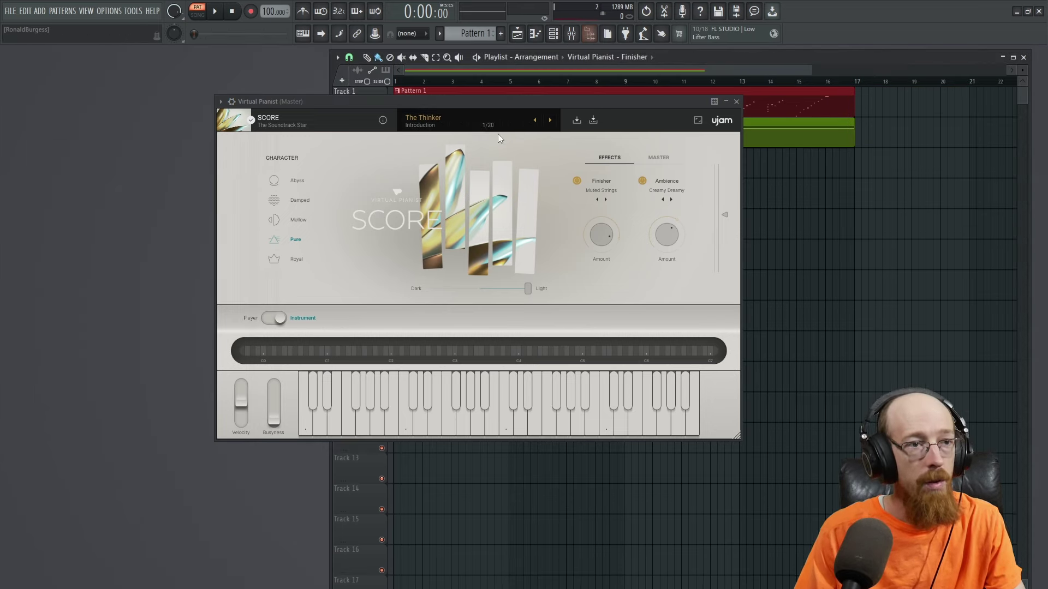
left_click_drag(540, 102, 342, 144)
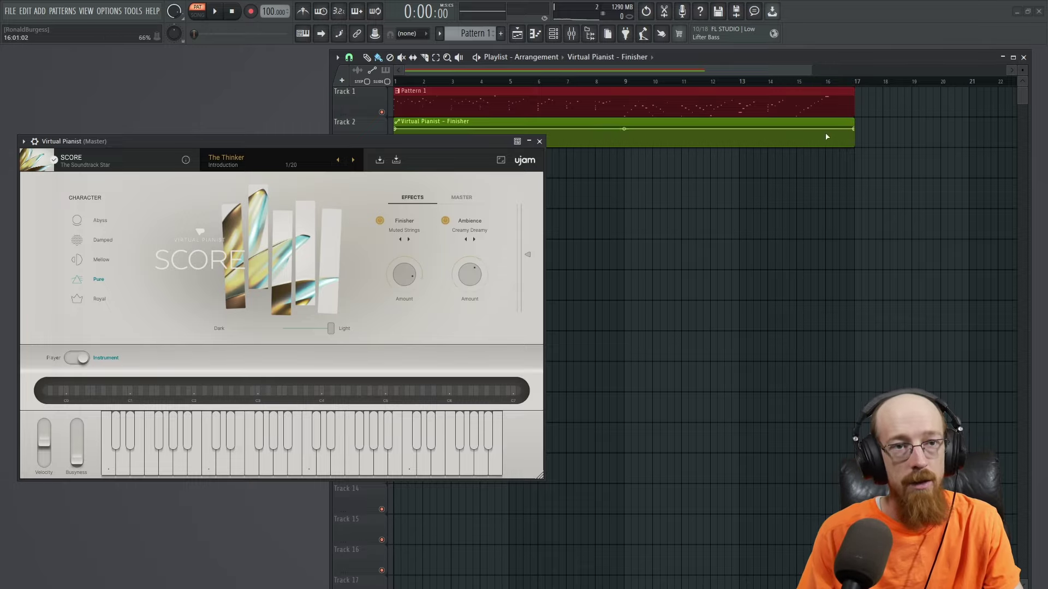
Step: Clear the plugin window off the playlist tracks and look through the Transform finishers without changing the selected one
left_click_drag(812, 72, 549, 72)
left_click_drag(455, 146, 456, 222)
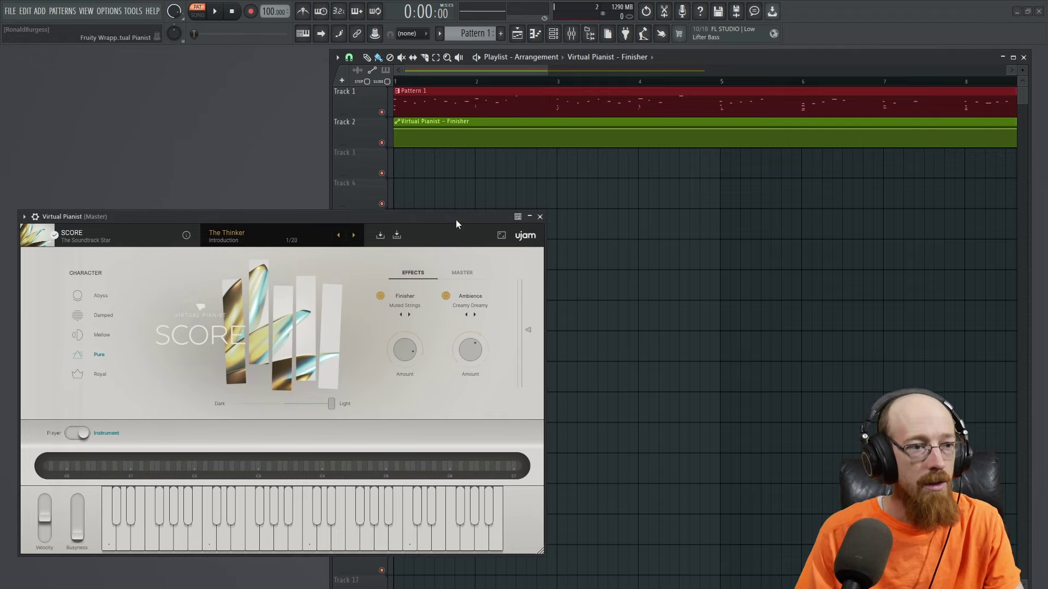
left_click(408, 307)
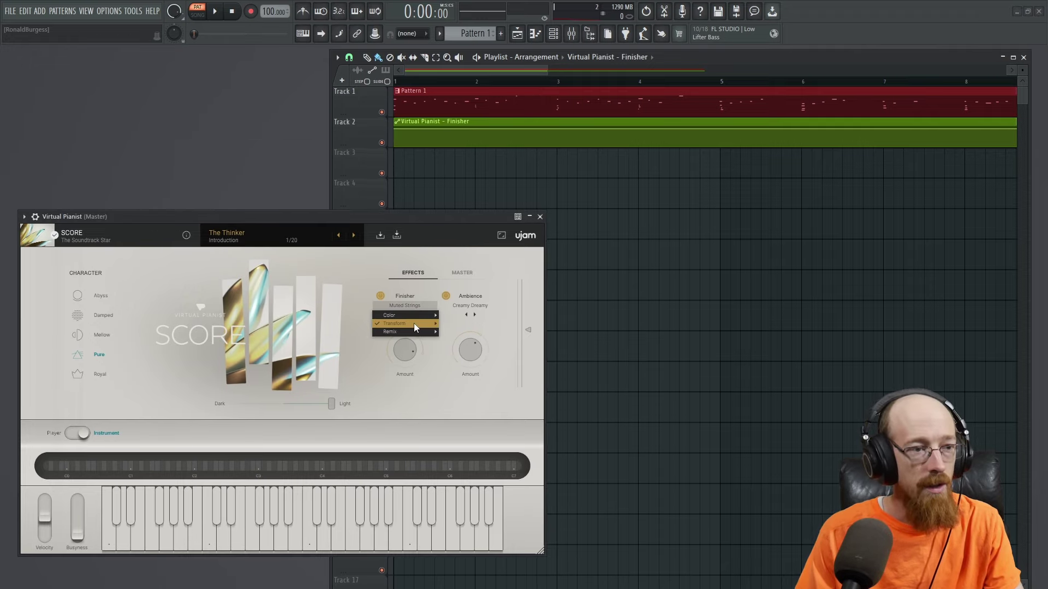
mouse_move(413, 324)
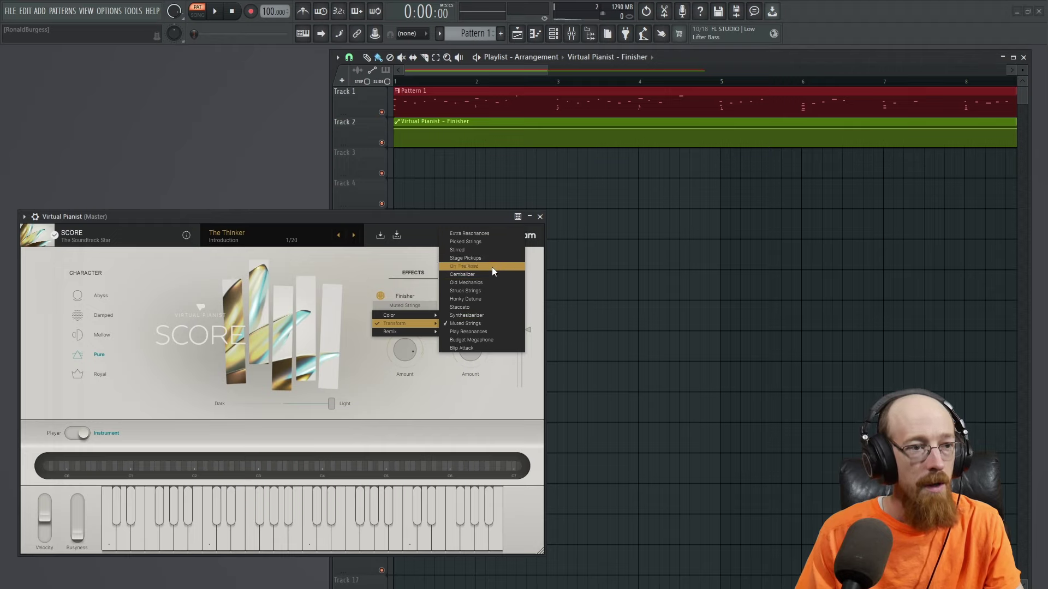
left_click(529, 141)
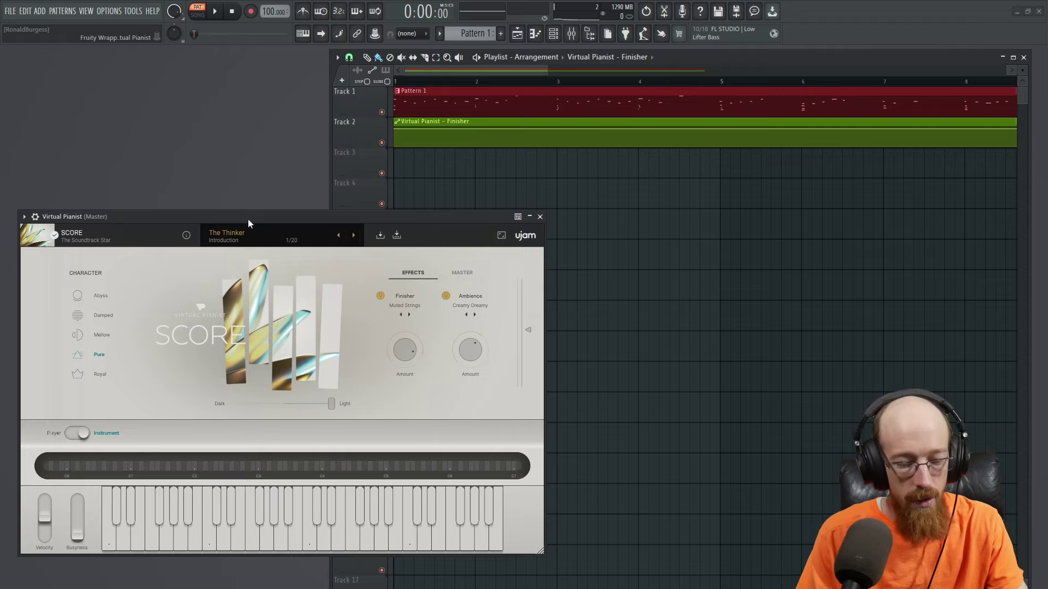
Step: Show all channels in the channel rack and select the Virtual Pianist channel
left_click(553, 33)
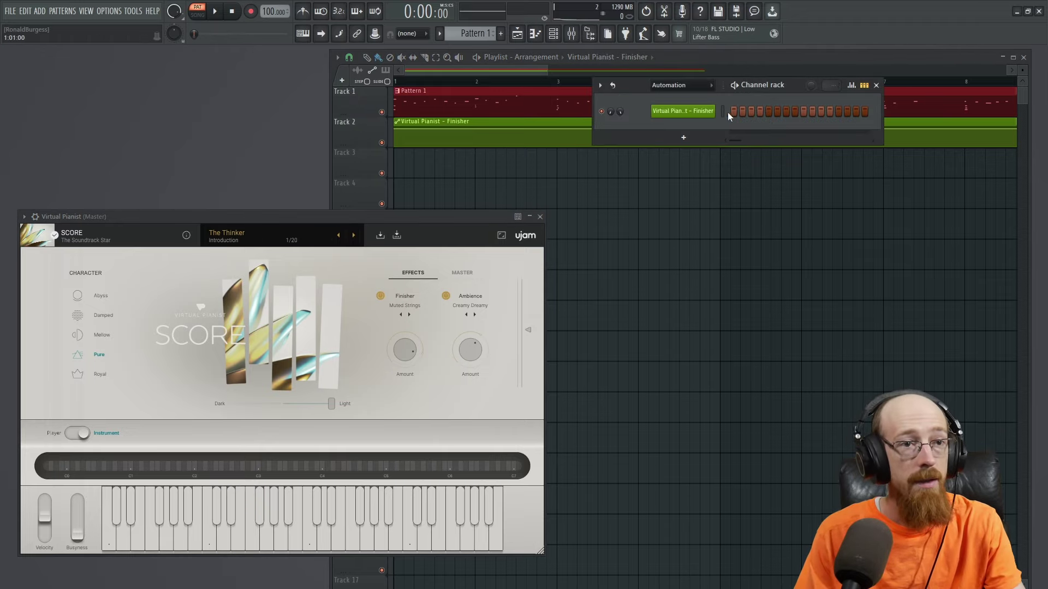
left_click(678, 92)
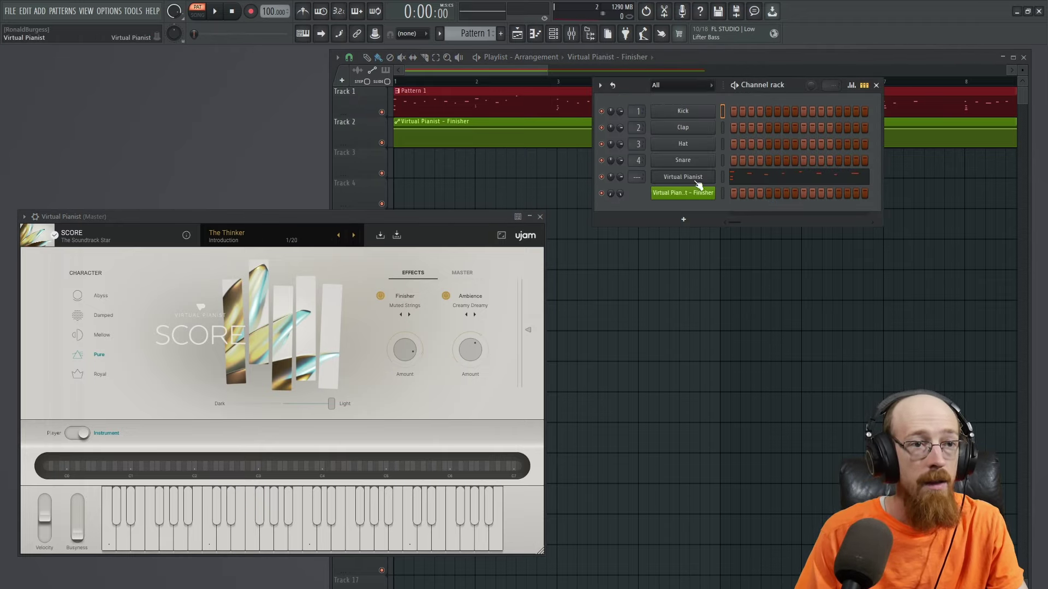
left_click(699, 180)
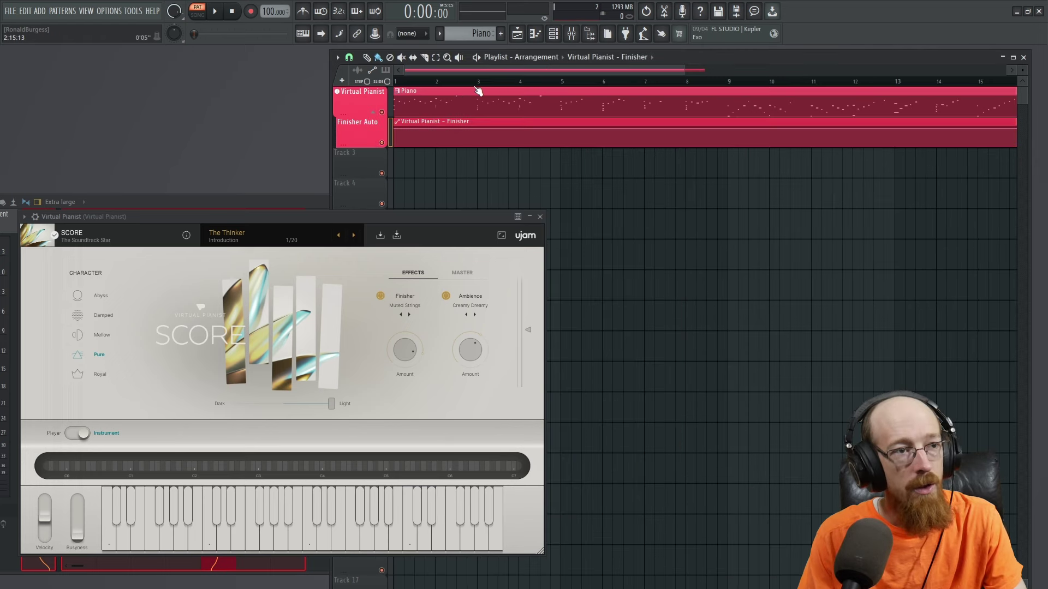
Step: Play the arrangement from bar 1 in song mode to hear the opening bars, then stop
left_click_drag(456, 82, 396, 81)
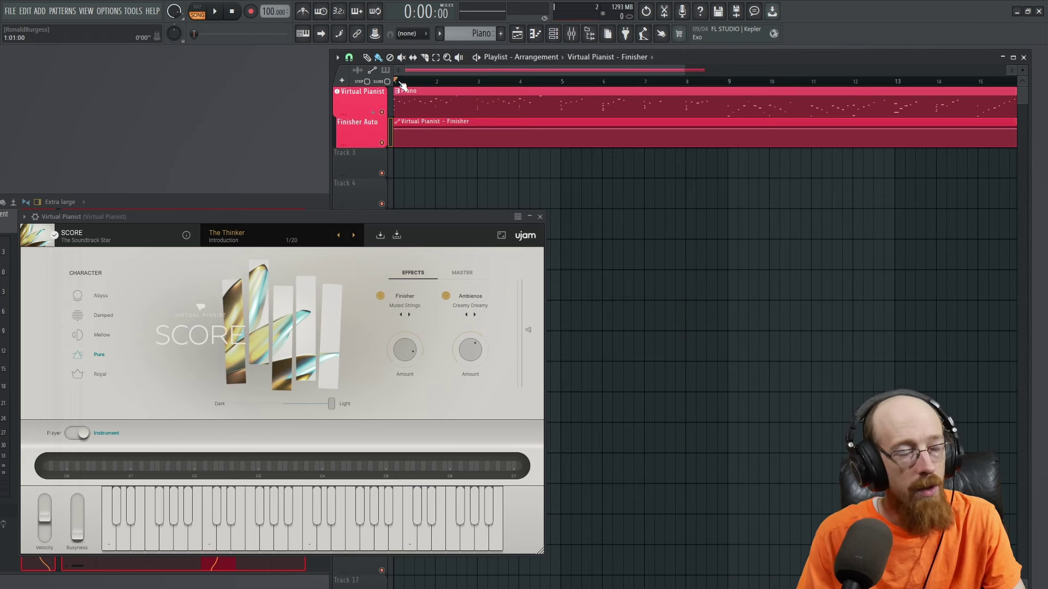
key("space")
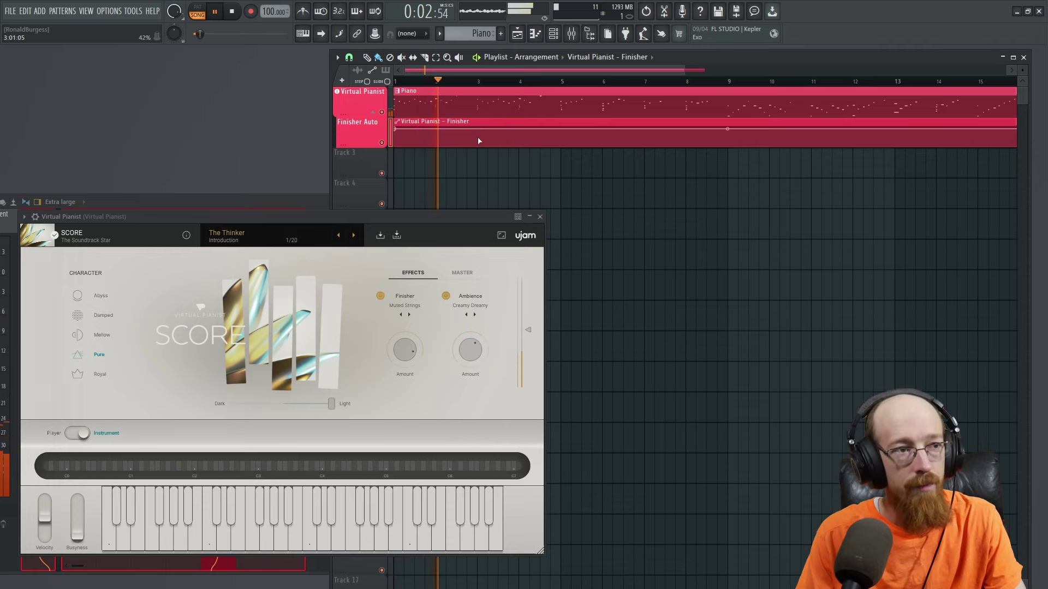
key("space")
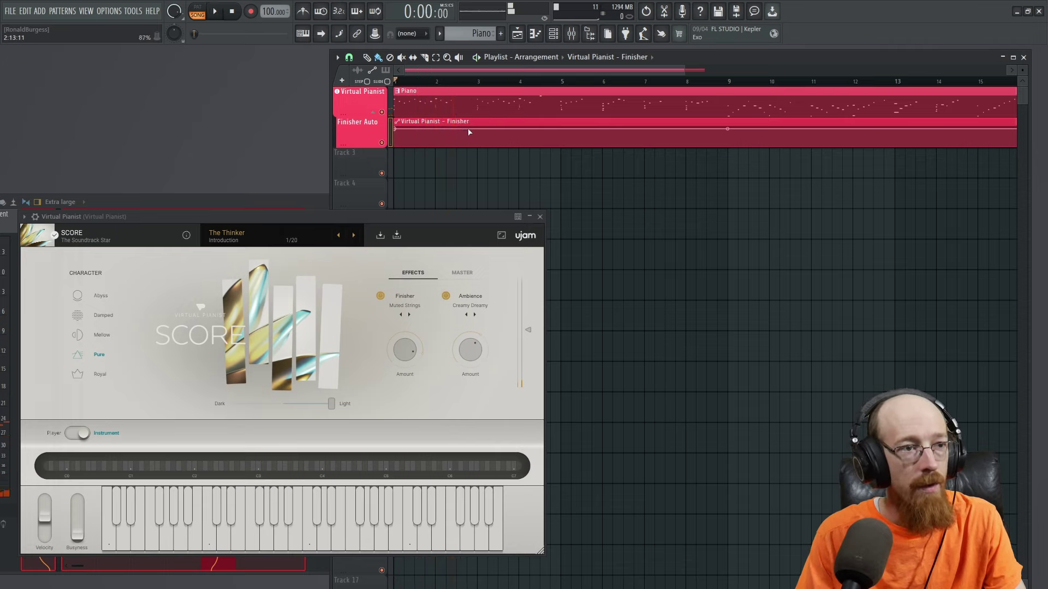
Step: Shape the Finisher automation to fall toward the end of bar 2 and rise again at bar 3, and audition it
right_click(467, 142)
right_click(477, 132)
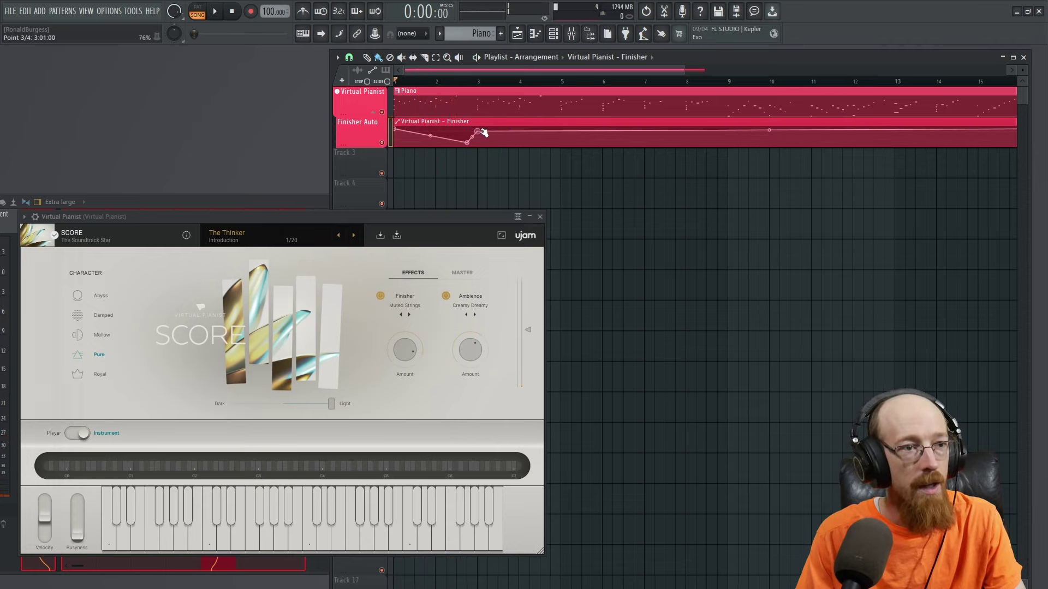
left_click_drag(484, 132, 480, 130)
key("space")
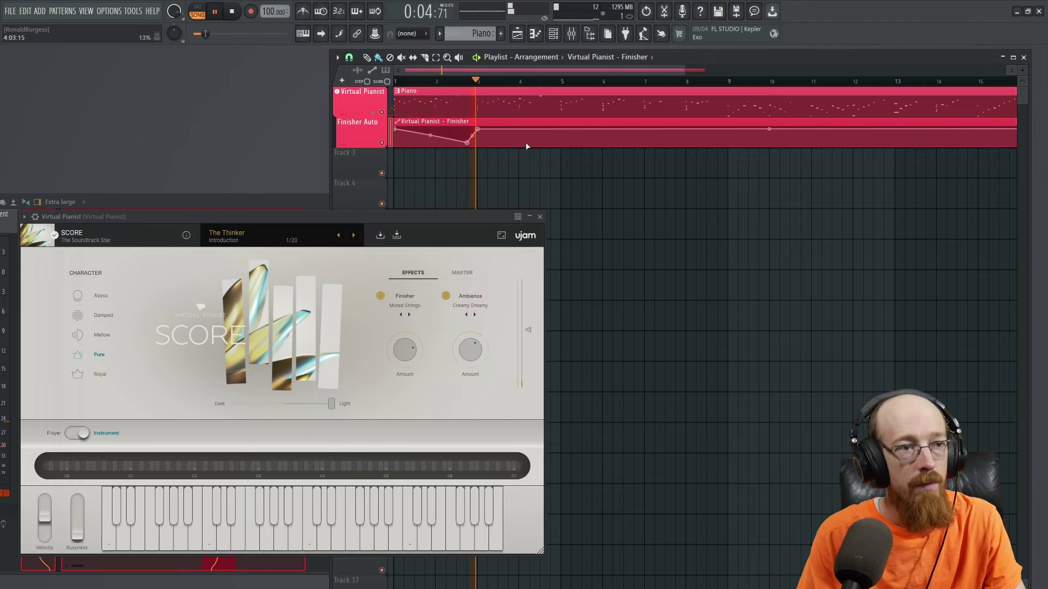
key("space")
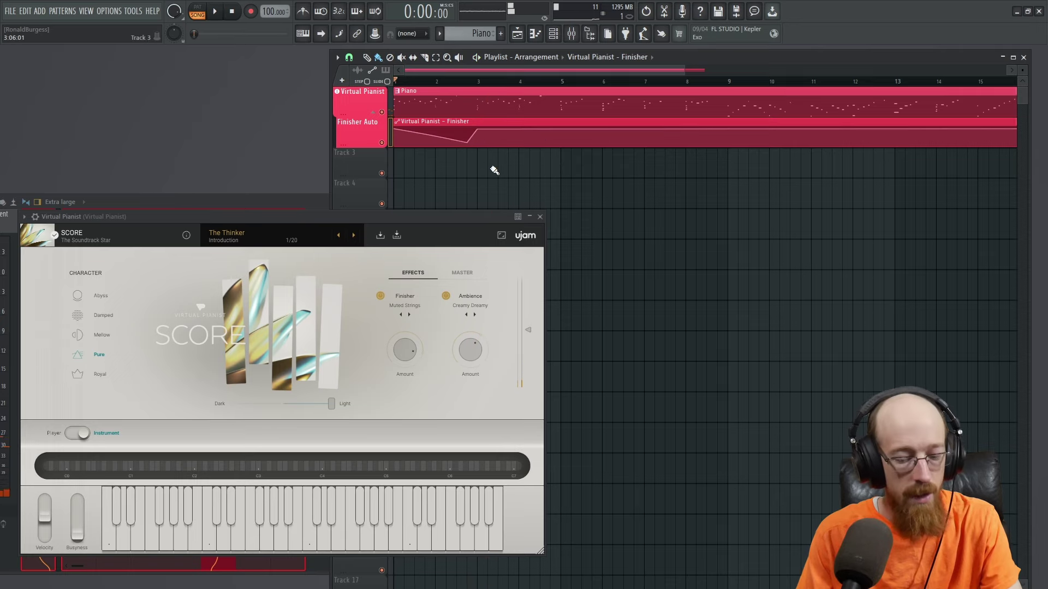
Step: Trim the Finisher automation clip to two bars, repeat it at bar 3, and fill bars 5 to 8 with one-bar copies
left_click_drag(478, 180, 600, 123)
right_click(509, 126)
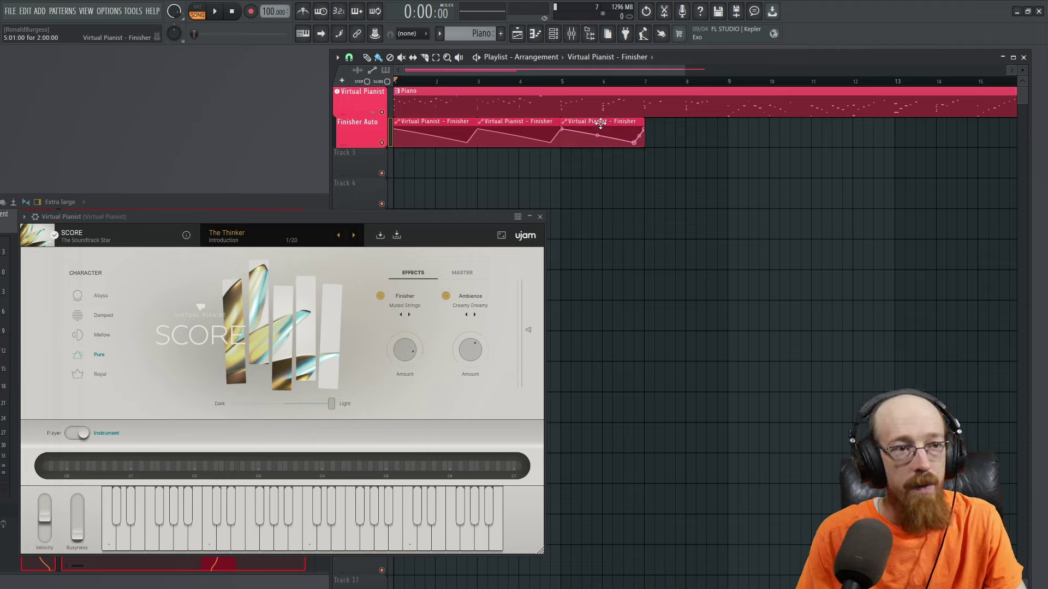
left_click_drag(644, 123, 702, 128)
left_click(665, 123)
Step: Place two-bar copies of the Finisher automation clip from bar 9 through bar 16, auditioning the part from bar 9
left_click(424, 121)
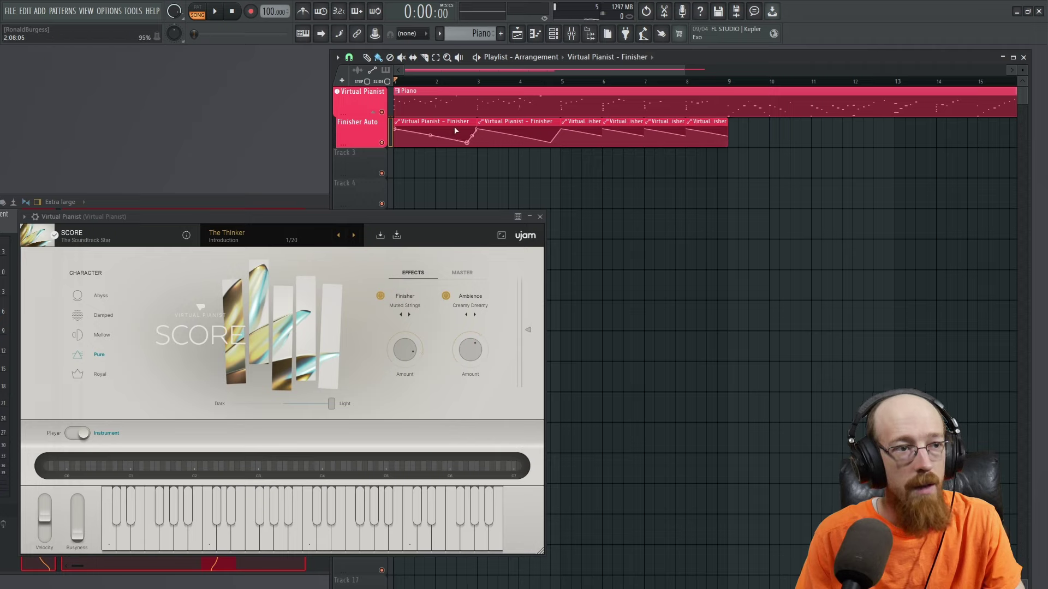
left_click(718, 124)
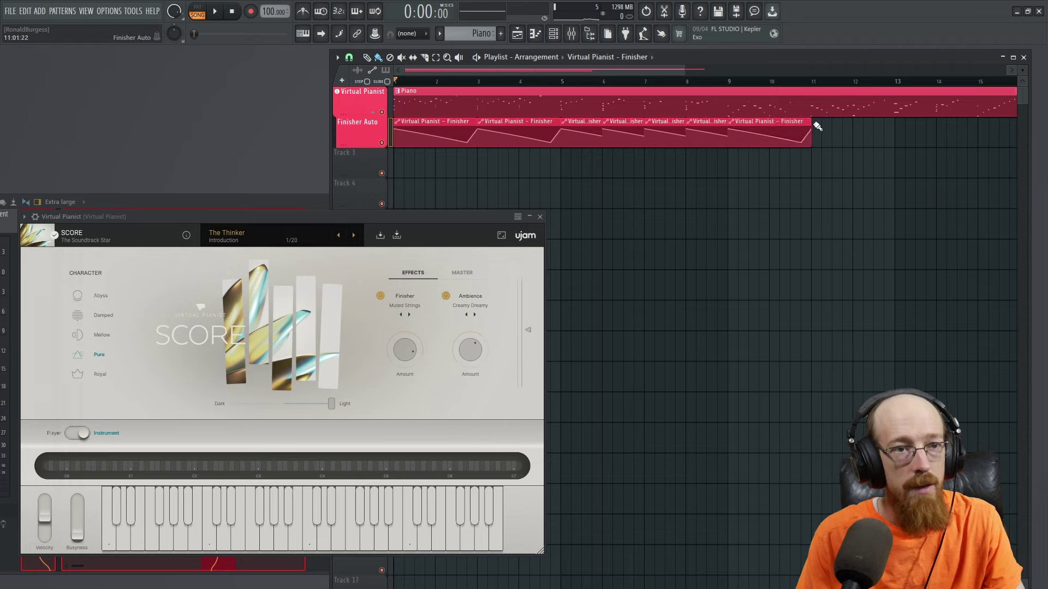
left_click(730, 81)
key("space")
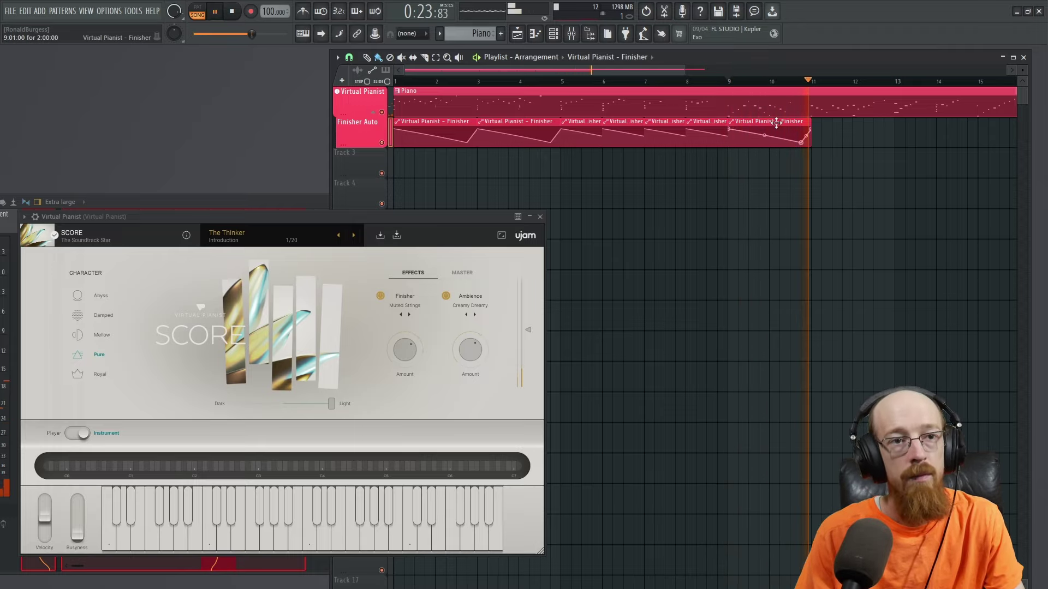
key("space")
left_click_drag(770, 123, 957, 122)
Step: Try a lossy merge of all the Finisher automation clips and dismiss the conversion to automation
left_click_drag(883, 177, 424, 140)
scroll(774, 166, "down", 3)
key("ctrl+alt+m")
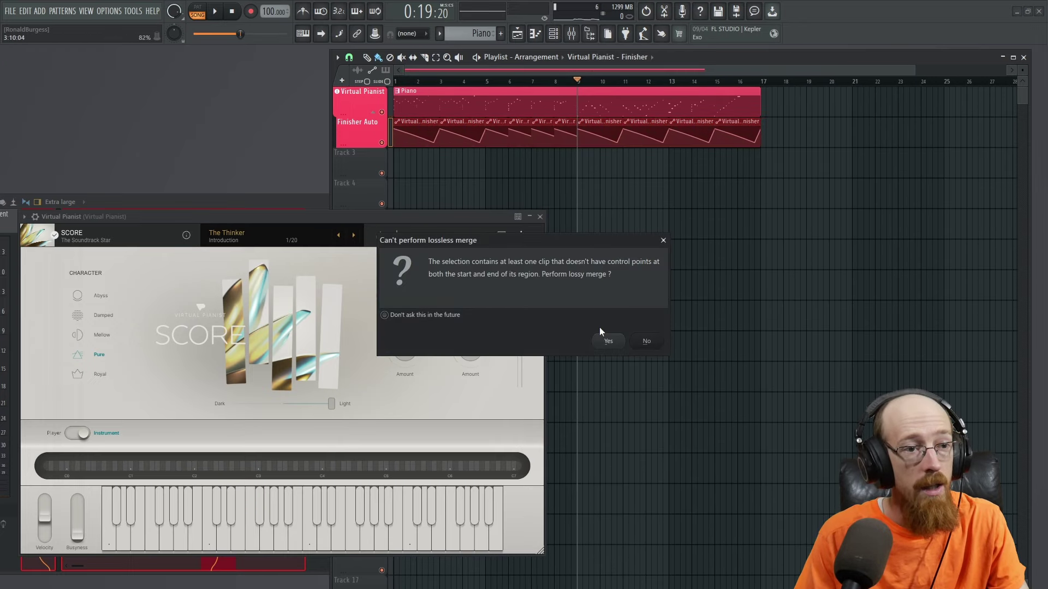
left_click(608, 343)
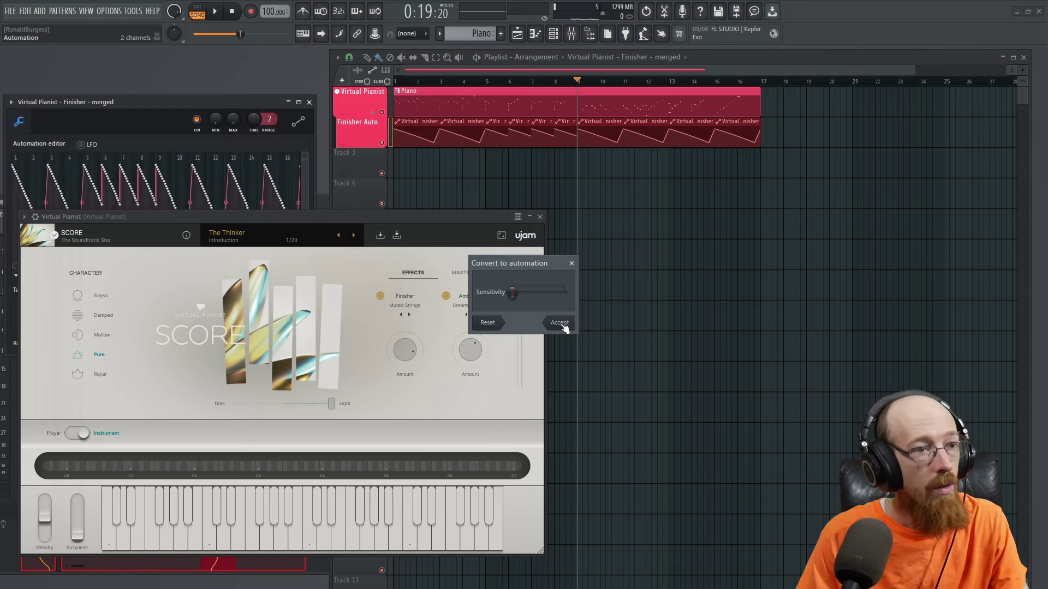
left_click(571, 264)
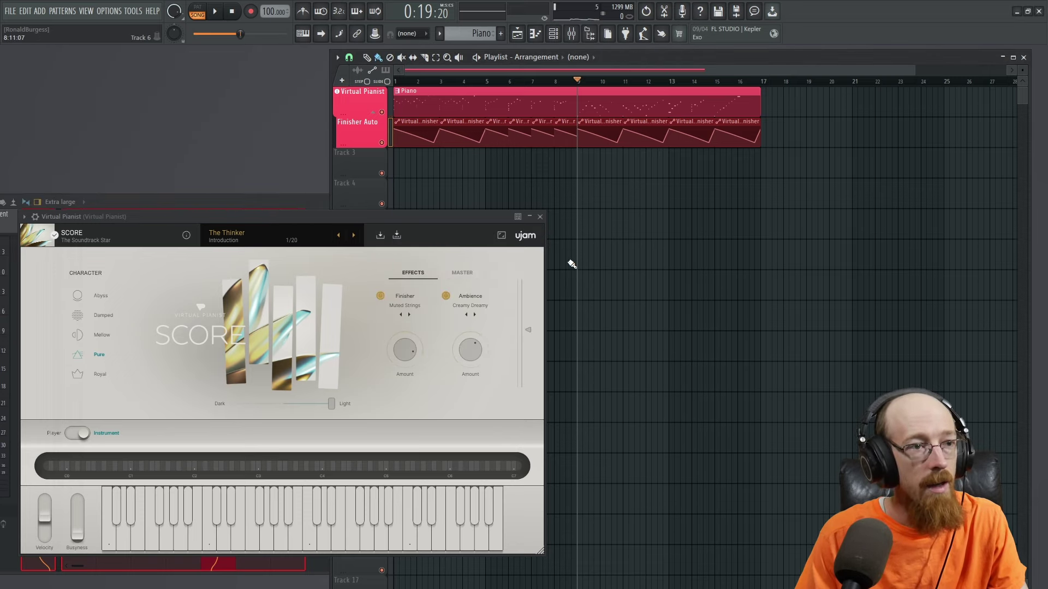
Step: Merge the two Finisher automation clips covering bars 1 to 4 into one clip
scroll(445, 142, "up", 3)
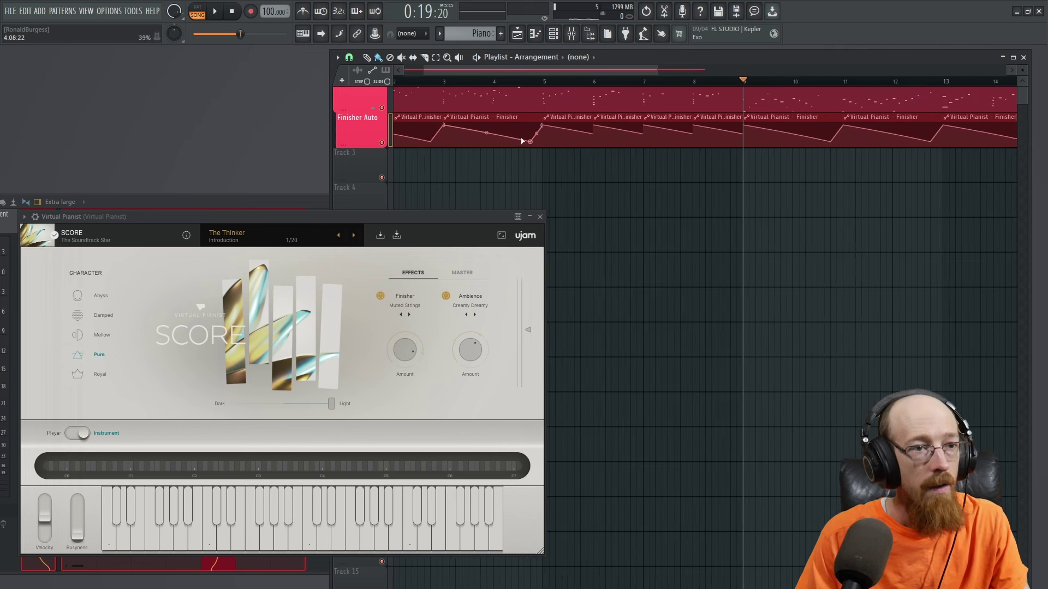
left_click(434, 136)
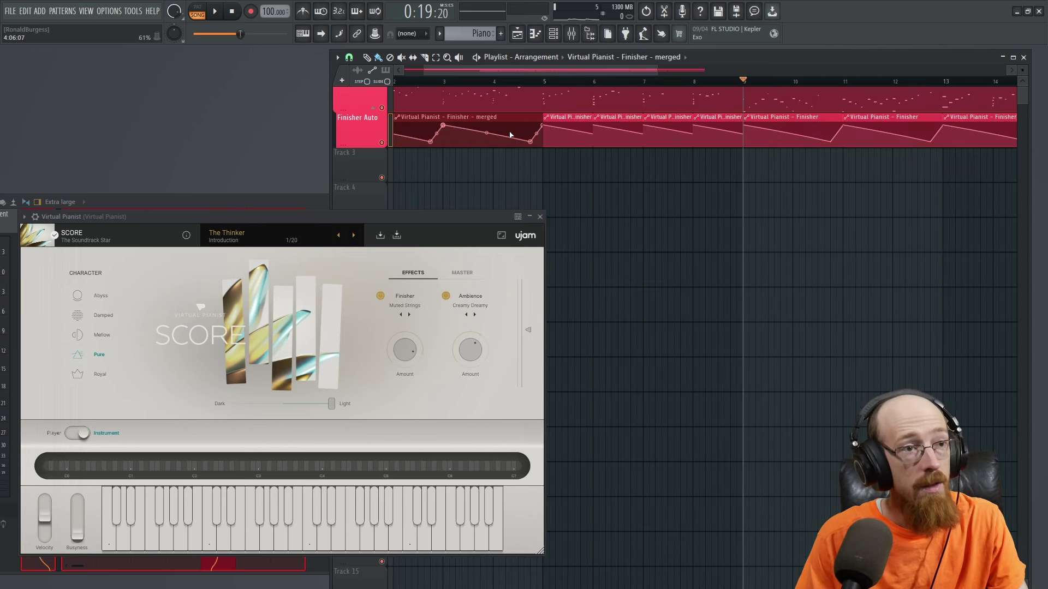
Step: Merge all the Finisher automation clips across bars 1 to 16 into one continuous clip
left_click(599, 137)
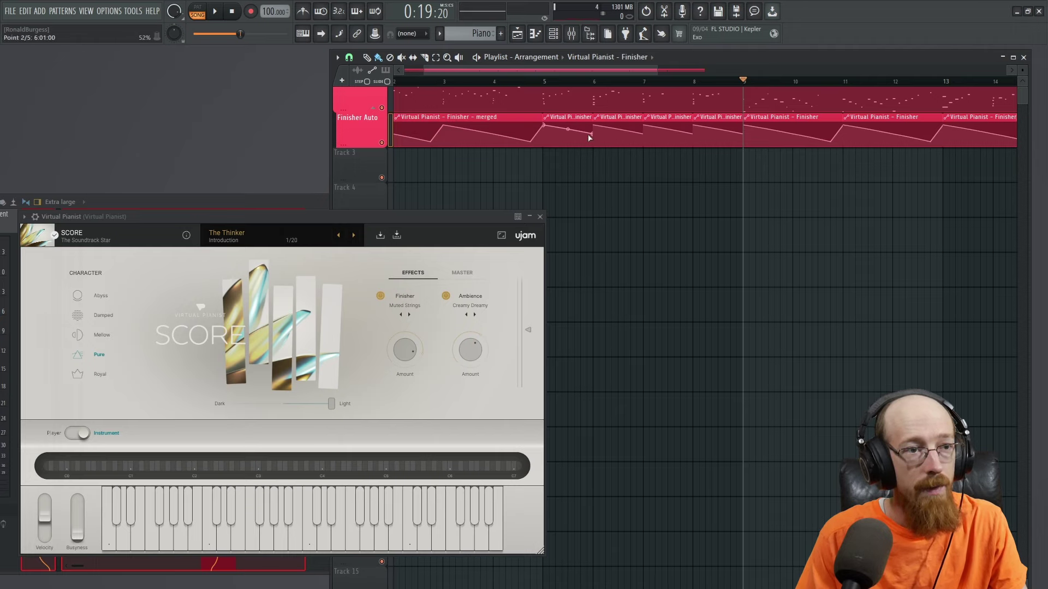
scroll(654, 158, "down", 2)
left_click_drag(483, 137, 844, 153)
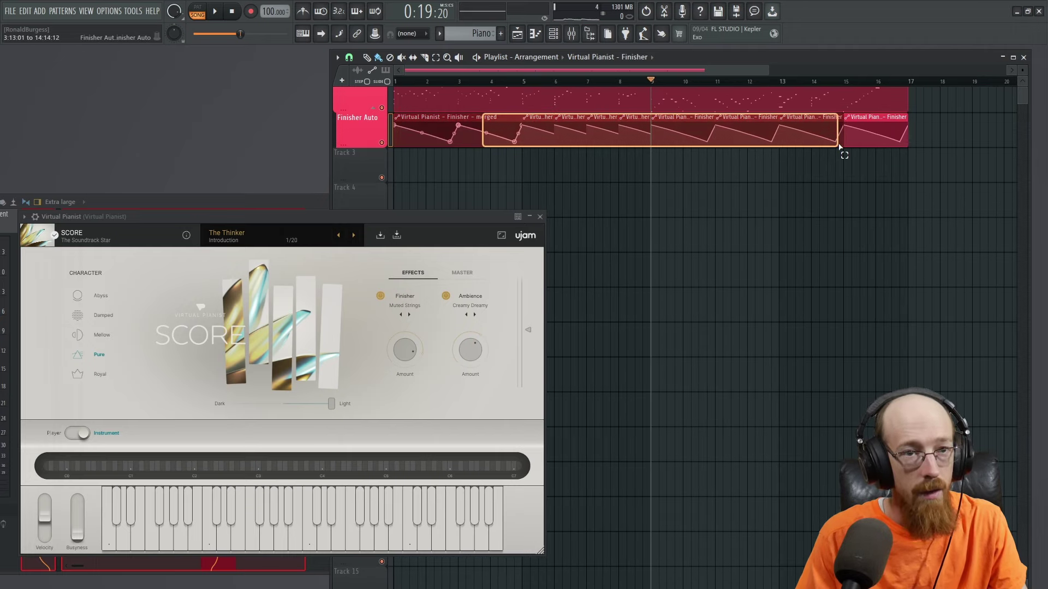
left_click_drag(925, 115, 481, 151)
key("ctrl+alt+m")
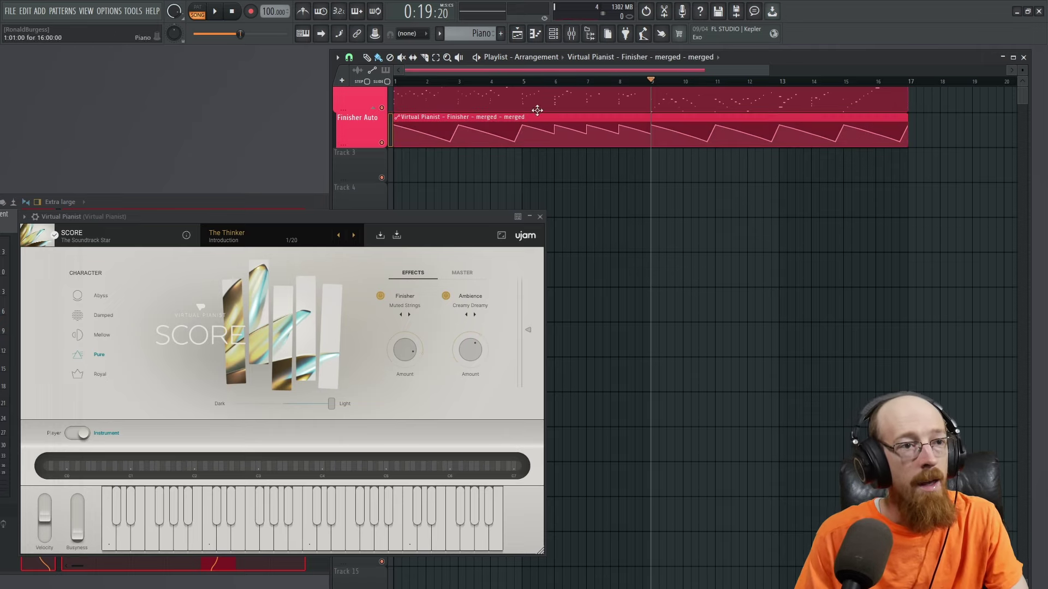
Step: Bend the falling ramps of the merged Finisher automation clip into curves across the 16 bars
scroll(637, 273, "up", 1)
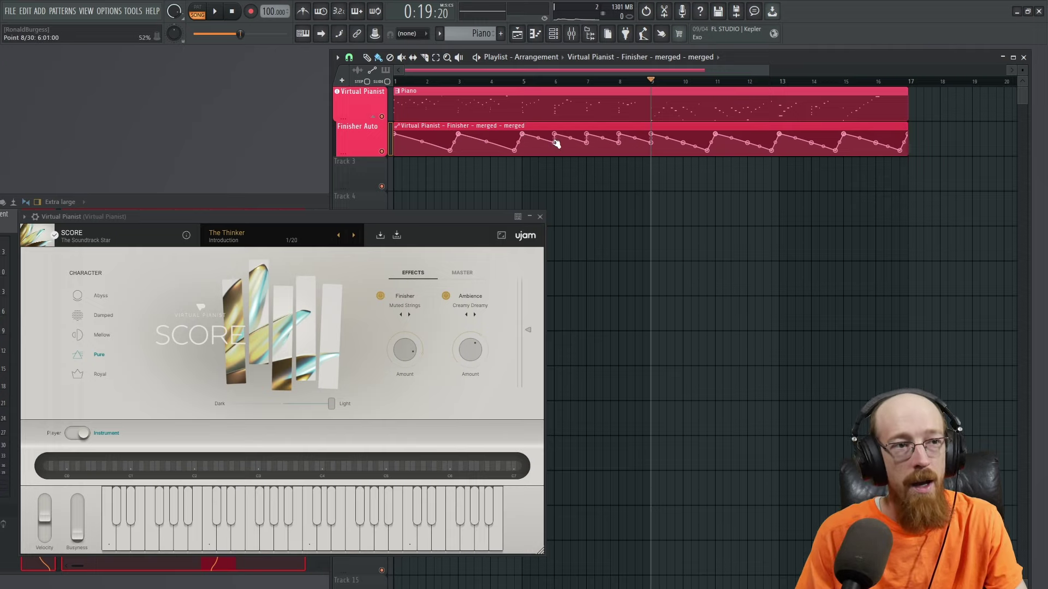
key("space")
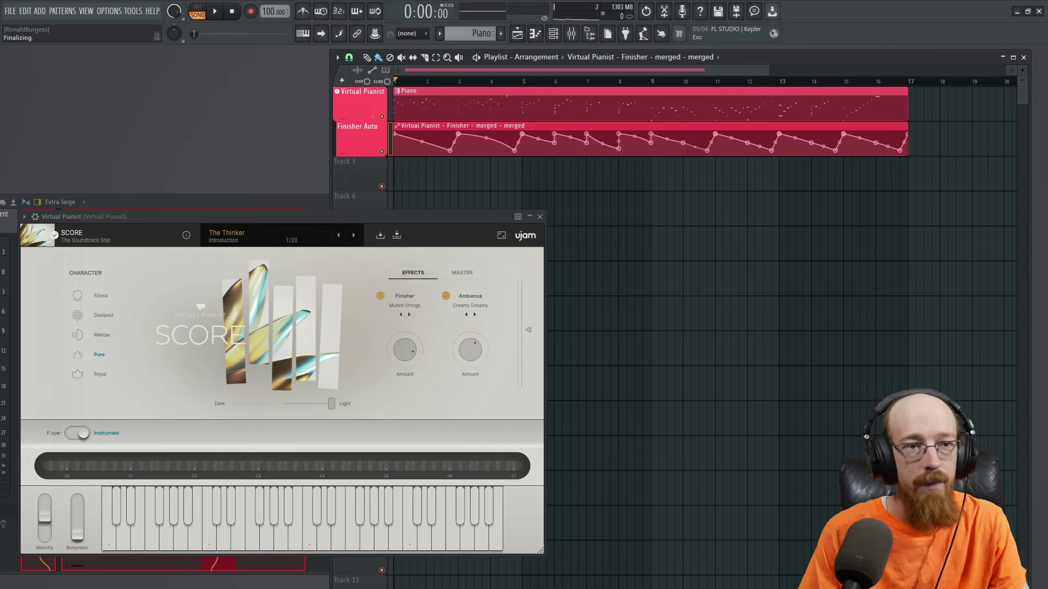
right_click(687, 146)
left_click(703, 159)
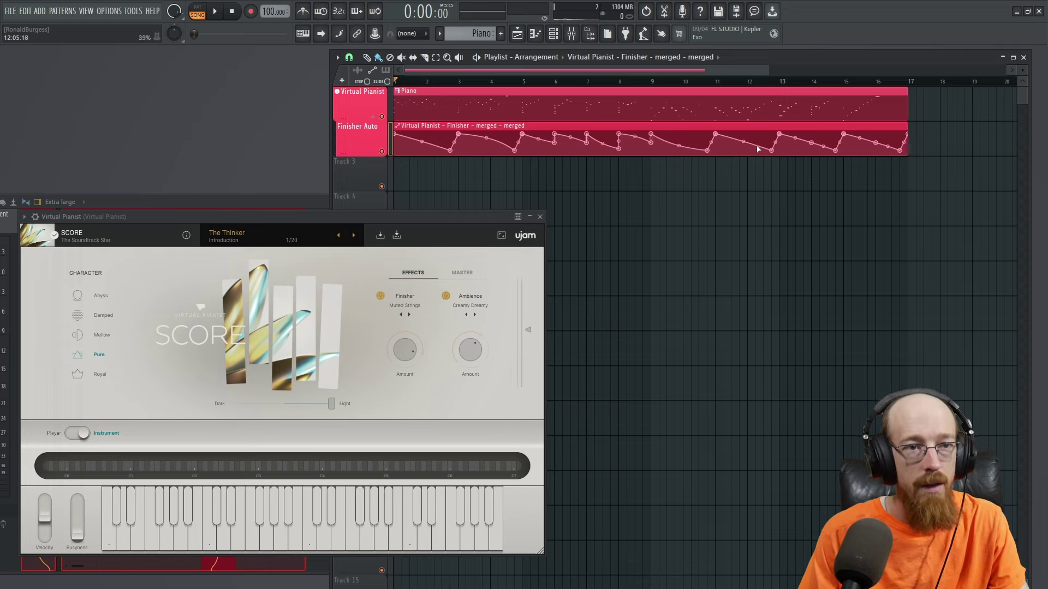
right_click(814, 143)
left_click(829, 157)
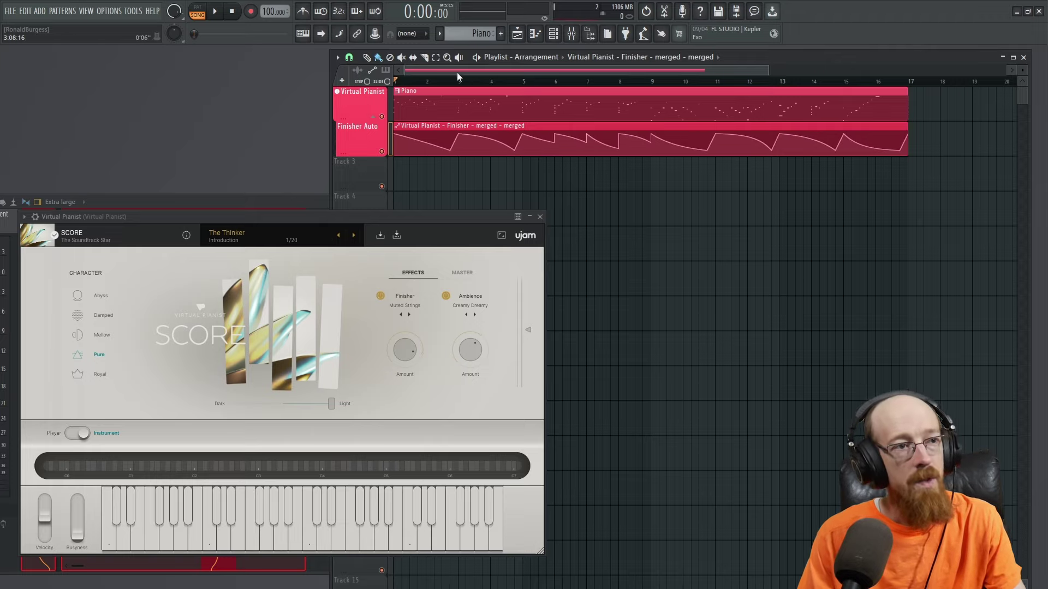
Step: Play the arrangement from bar 1 with the curved Finisher automation, enlarging the tracks and moving the plugin window clear of them
key("space")
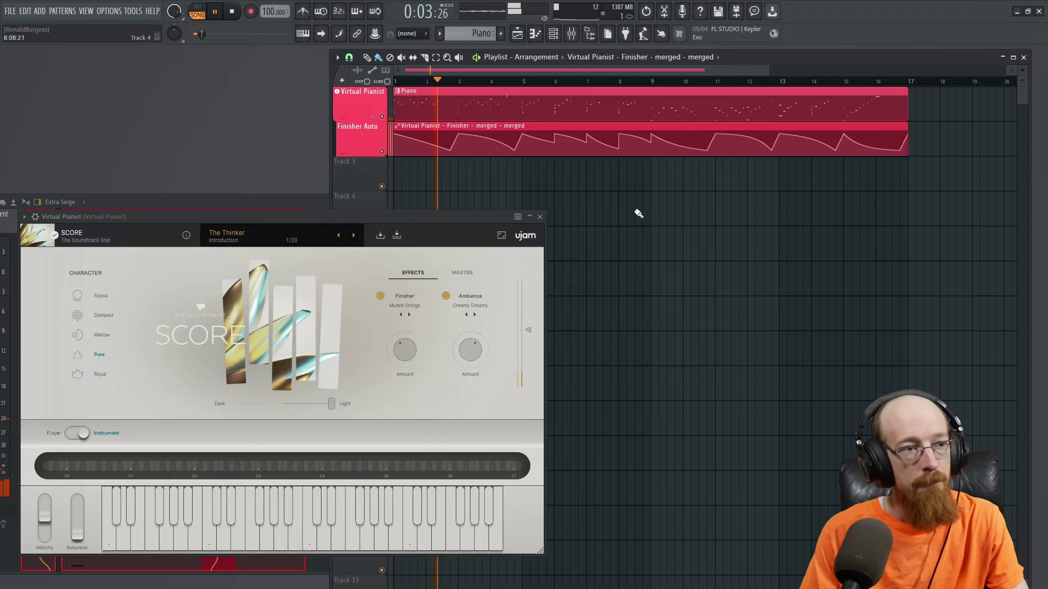
scroll(358, 127, "up", 5)
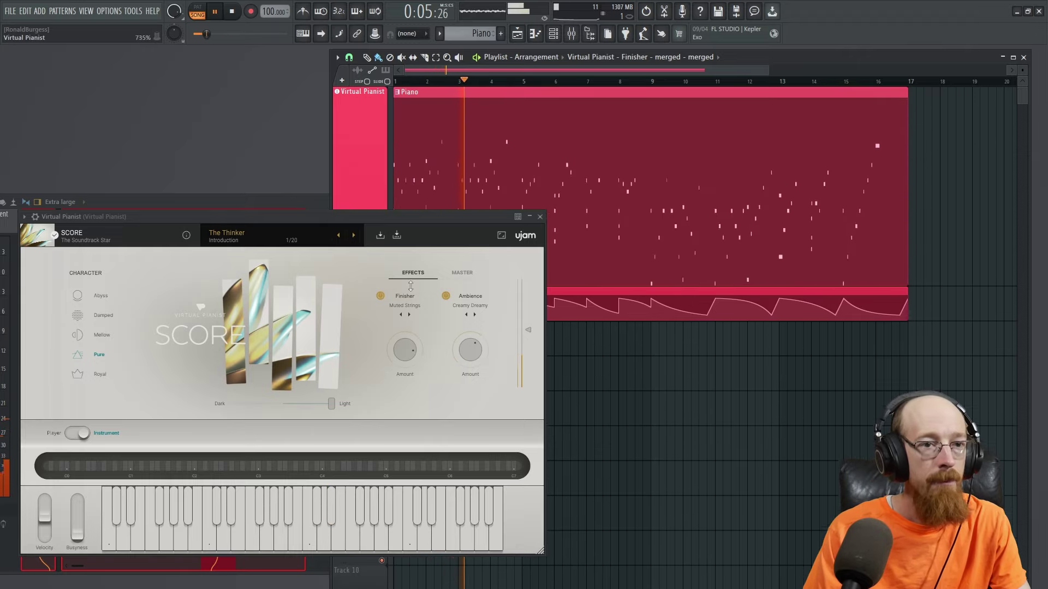
left_click_drag(404, 215, 396, 371)
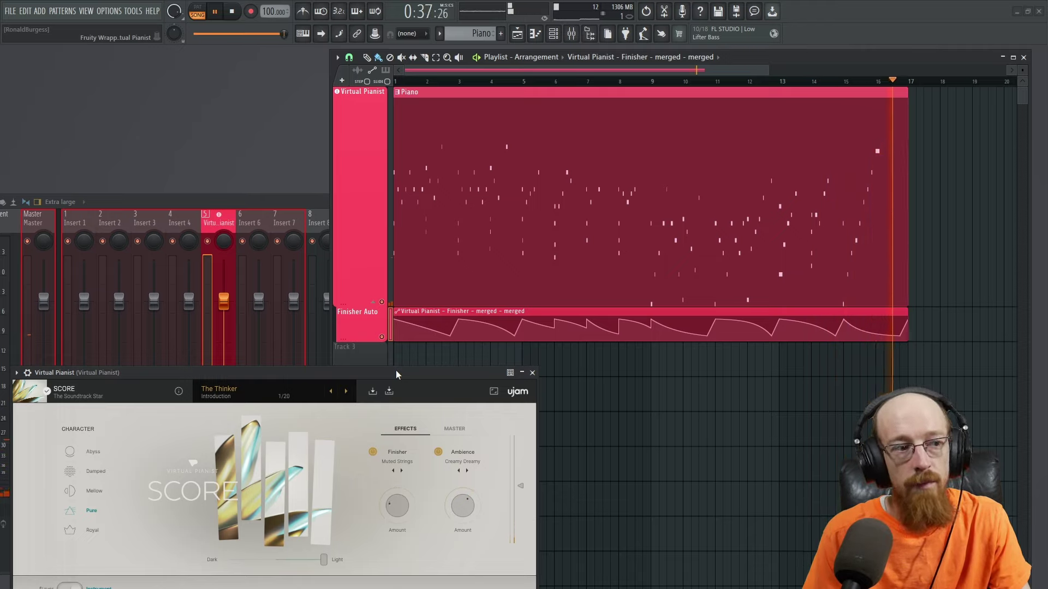
key("space")
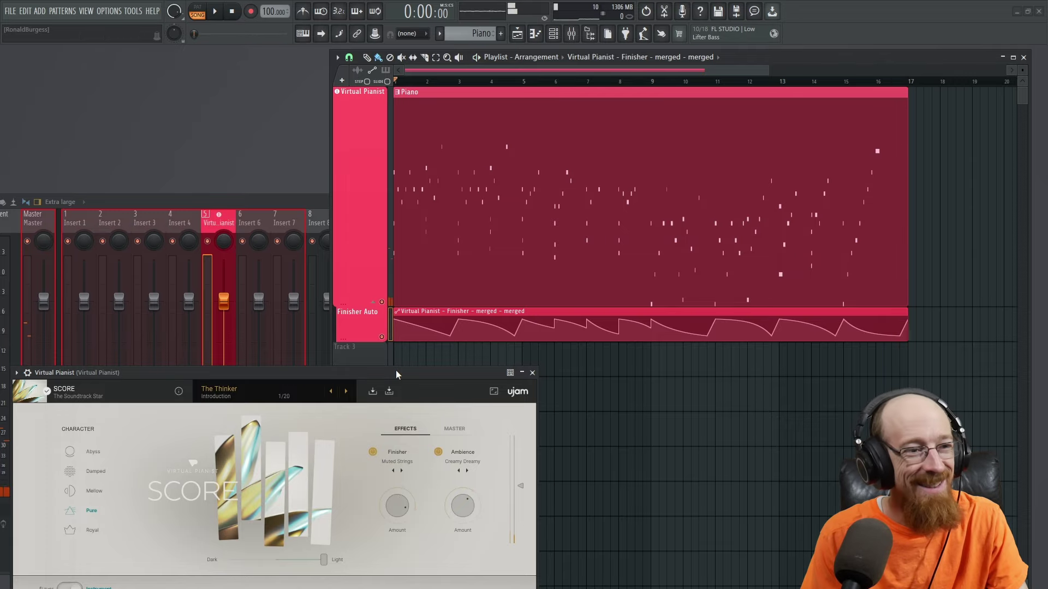
left_click_drag(396, 374, 442, 135)
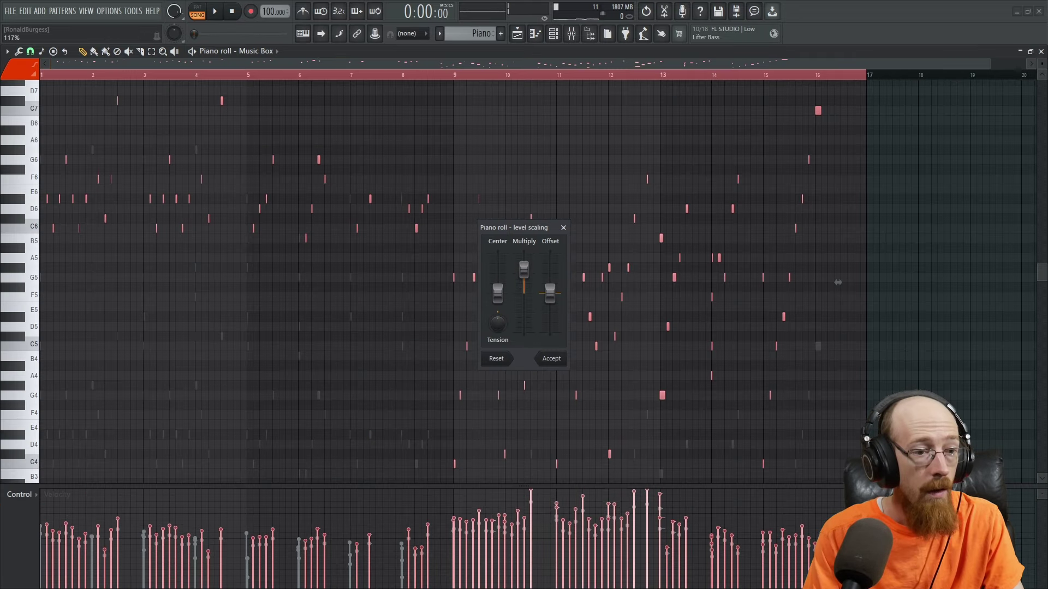
Step: Scale down the velocities of the Music Box notes with level scaling during playback, and close the piano roll
key("space")
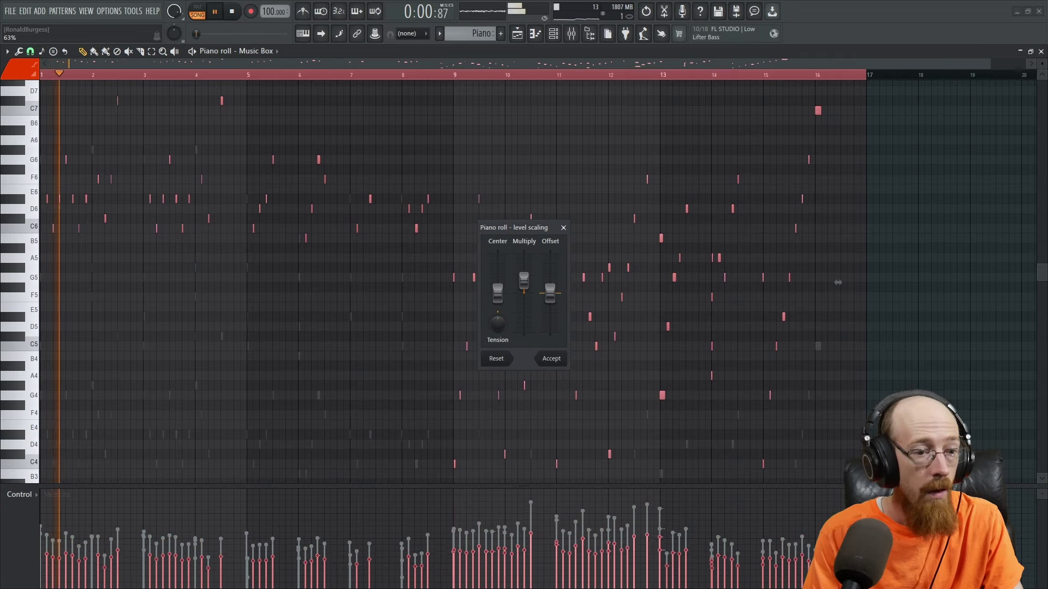
left_click_drag(524, 280, 524, 288)
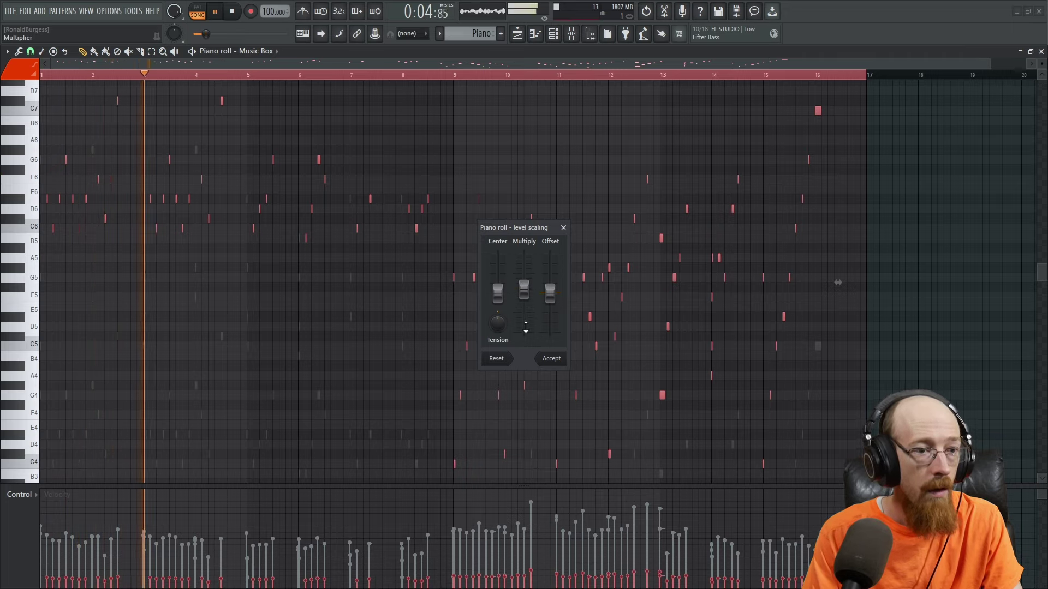
left_click(540, 359)
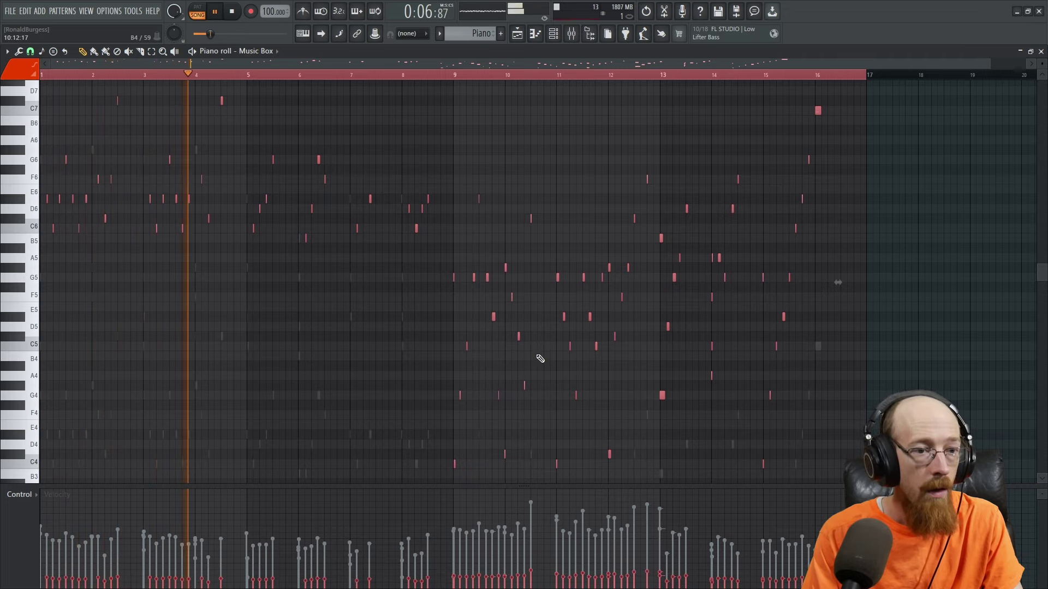
left_click(1041, 51)
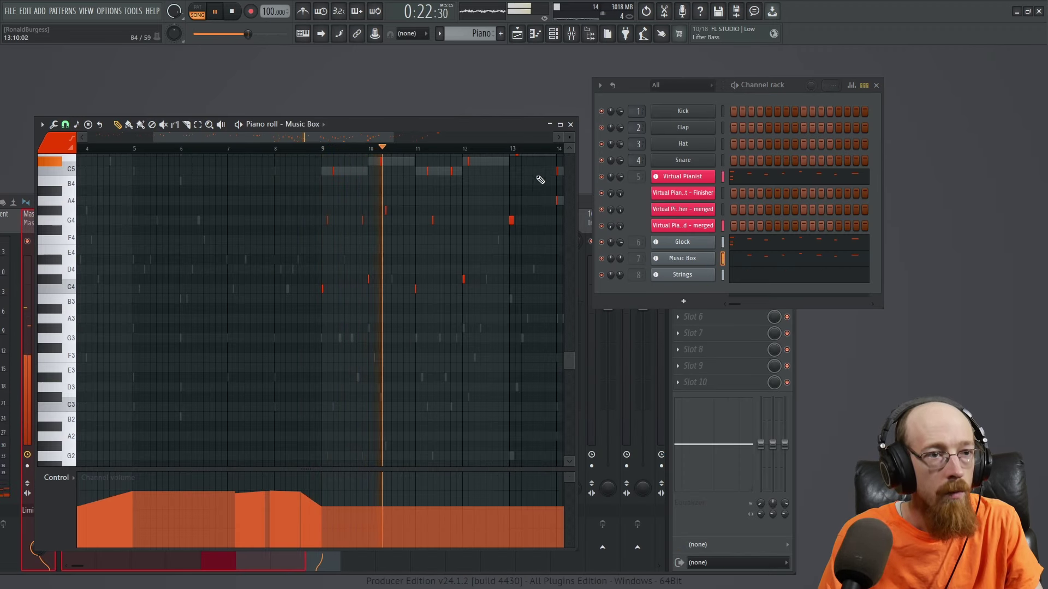
Step: Review the Brass channel's LuxeVerb settings and chord notes during playback, closing both windows
left_click(685, 281)
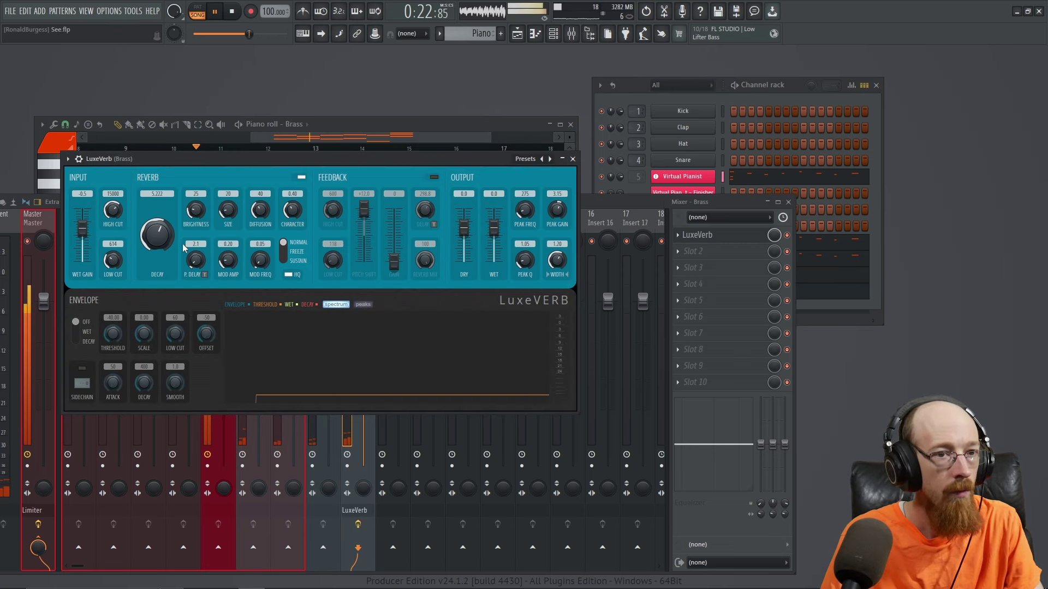
left_click(637, 201)
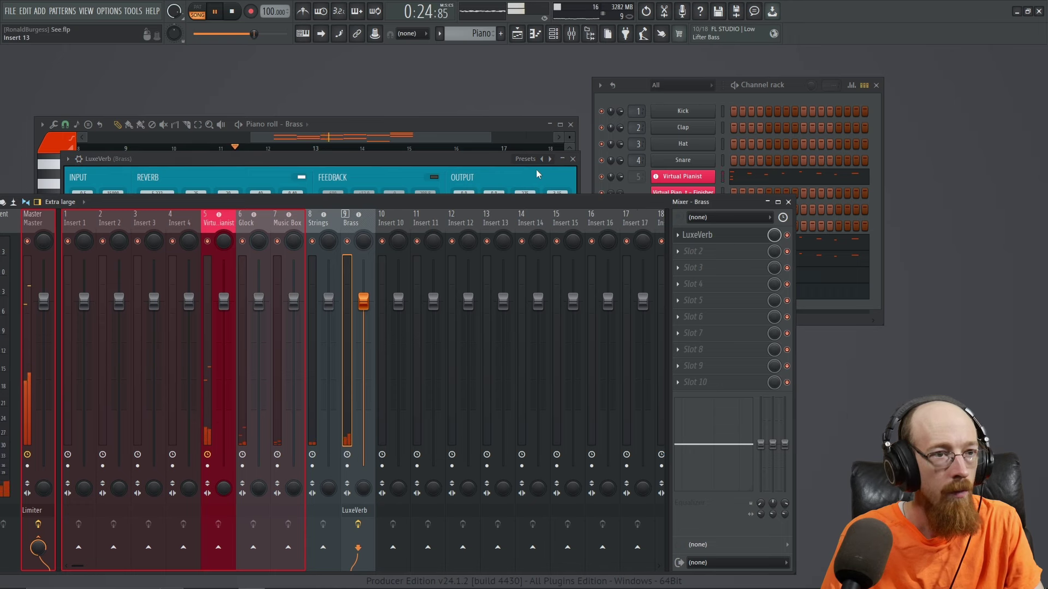
left_click(477, 158)
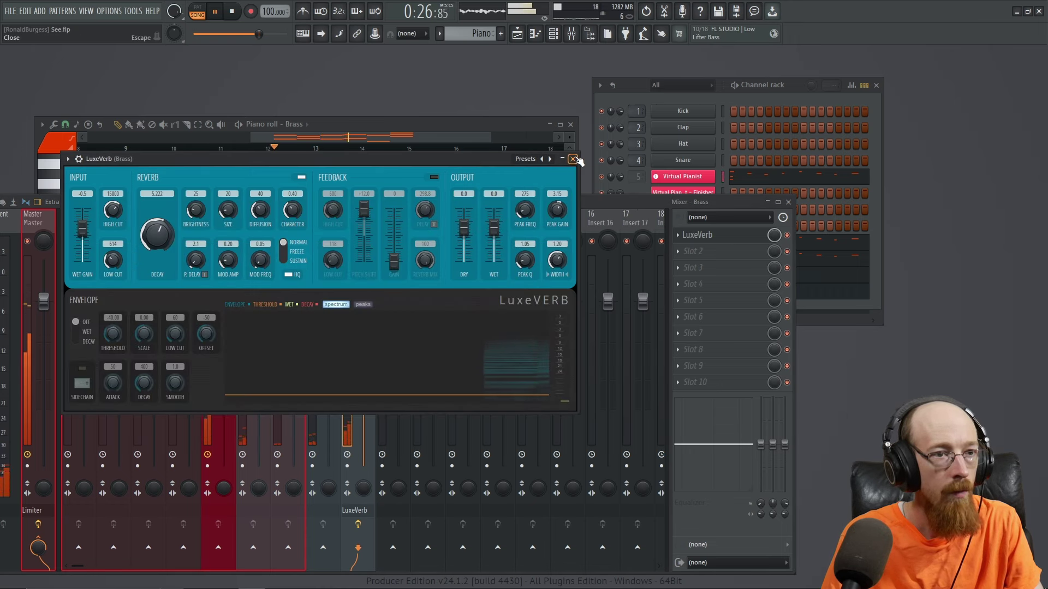
left_click(573, 159)
left_click(523, 126)
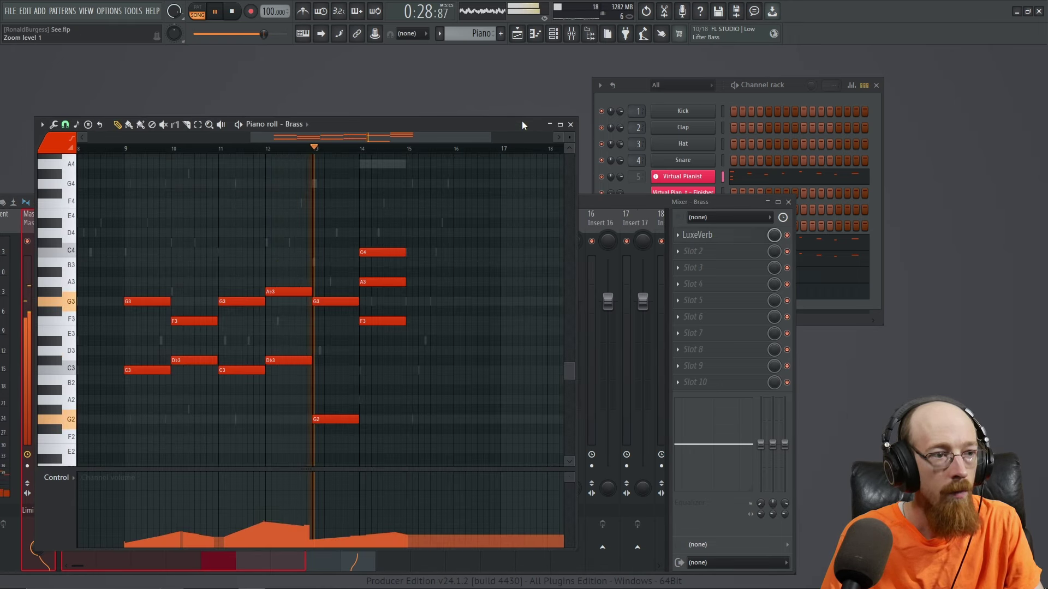
left_click(571, 125)
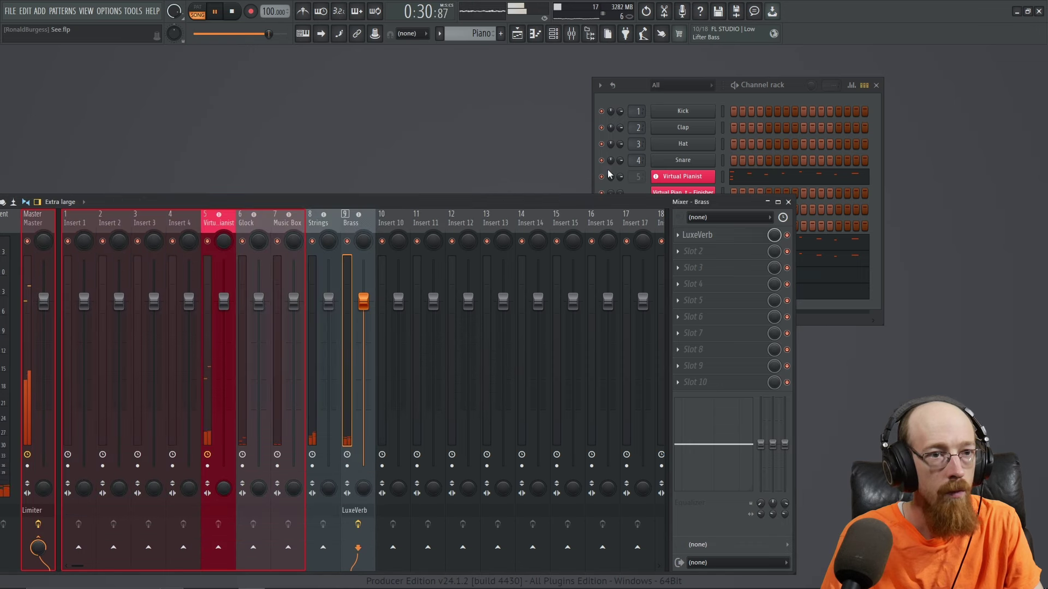
Step: Clone the Virtual Pianist channel and arrange the copy's plugin window and the channel rack side by side
left_click(632, 102)
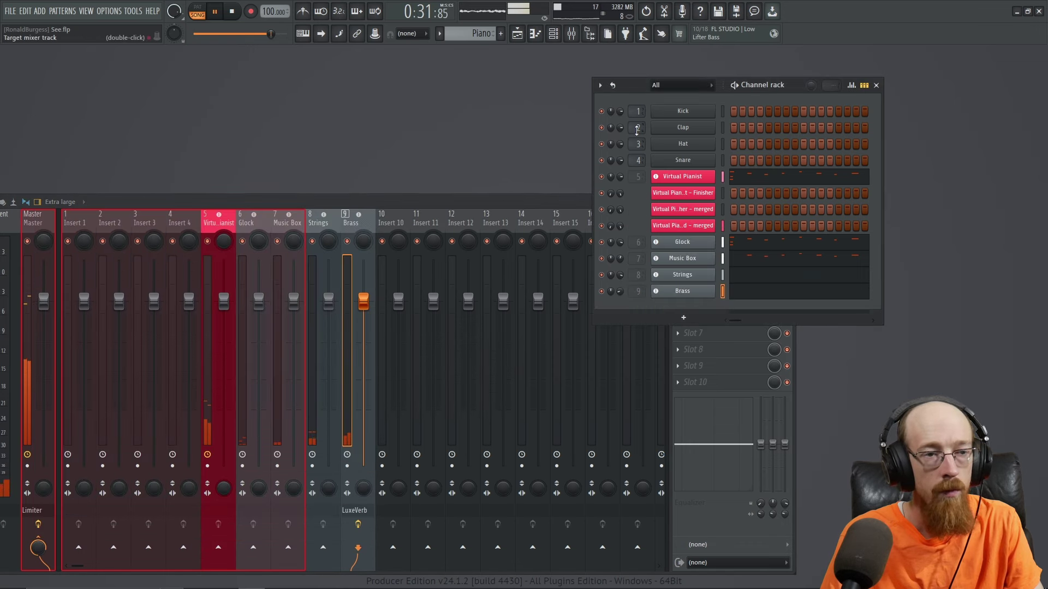
right_click(691, 184)
left_click(732, 291)
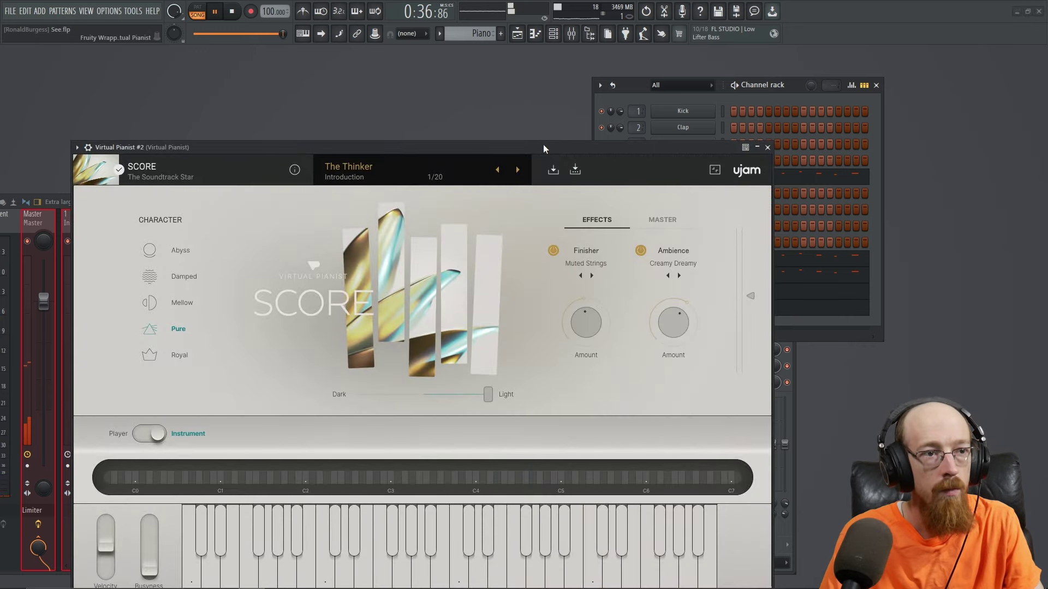
left_click_drag(544, 149, 545, 101)
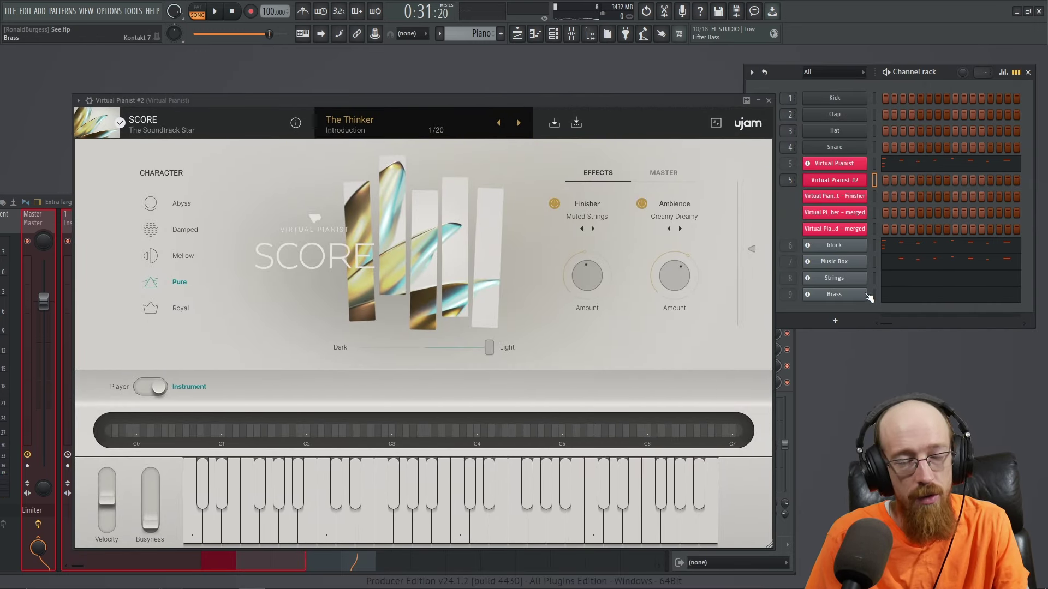
left_click_drag(949, 80, 885, 85)
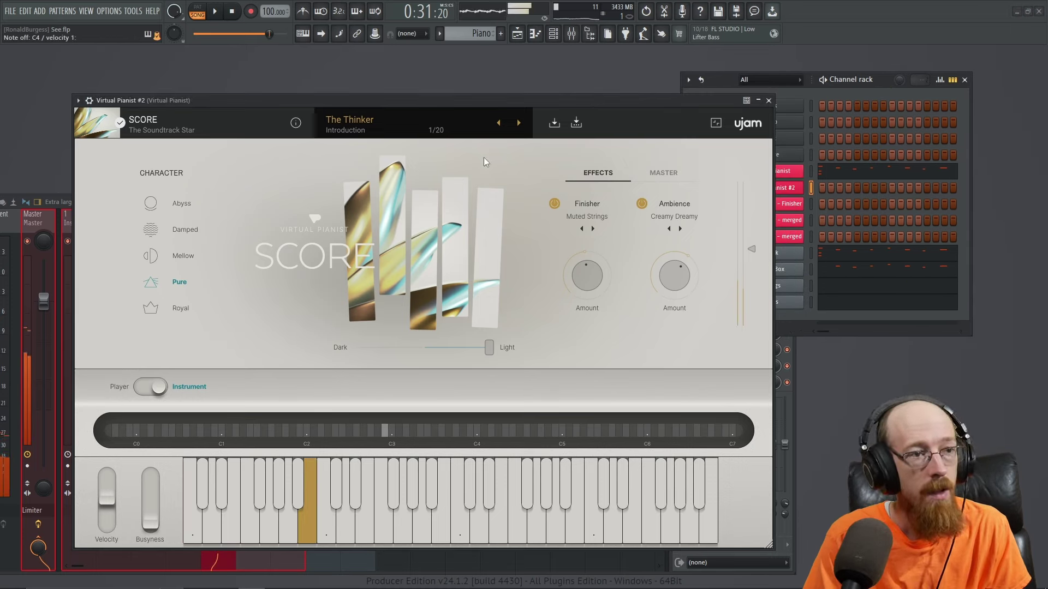
Step: Set the cloned Virtual Pianist's character to Mellow and its finisher to Picked Strings
left_click(181, 260)
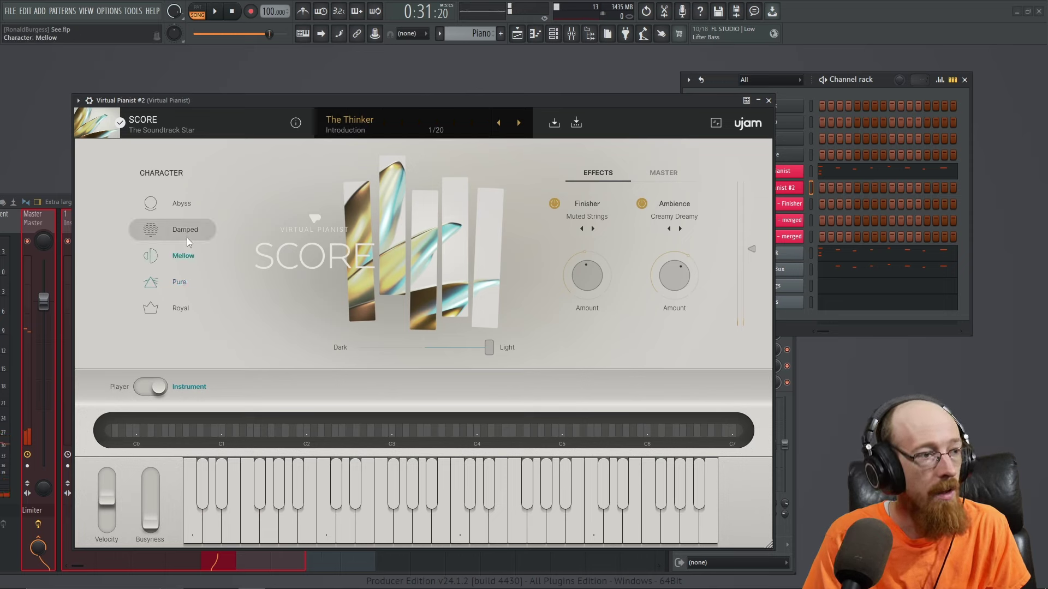
left_click(606, 218)
mouse_move(602, 240)
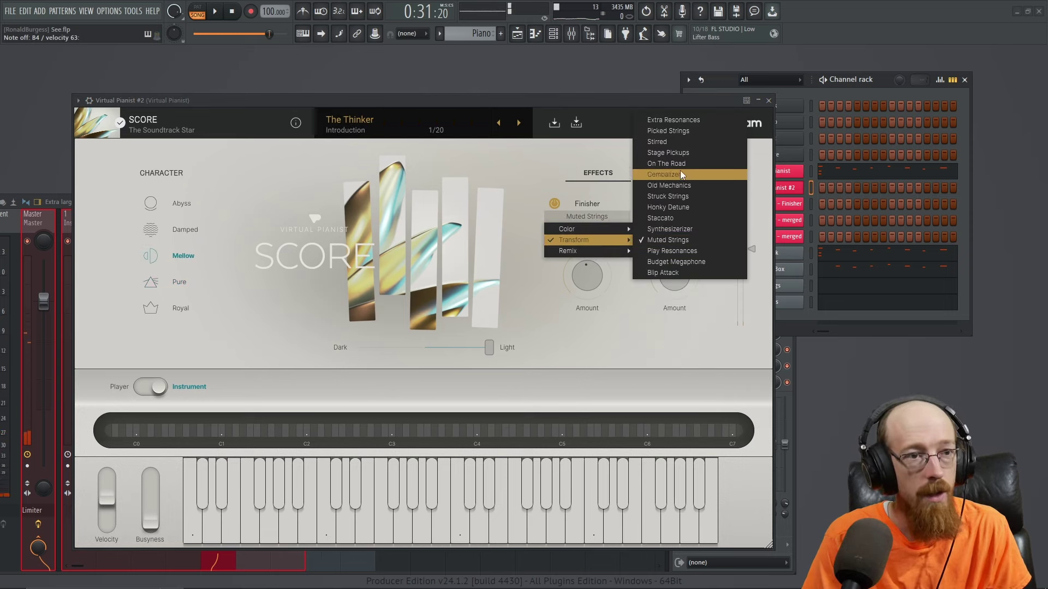
left_click(694, 133)
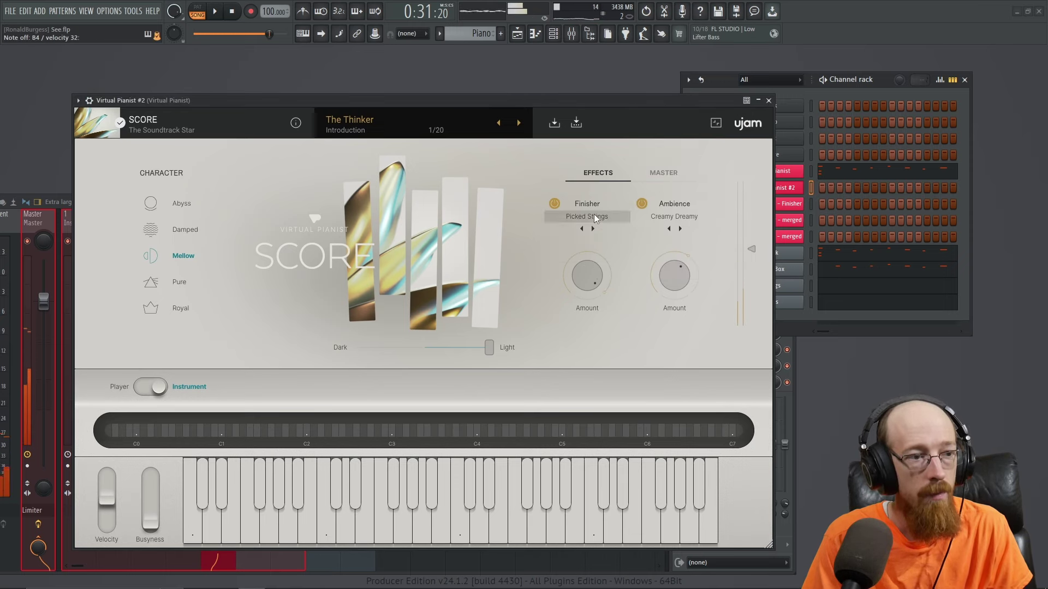
Step: Paste a sparse melody into the piano roll of the Virtual Pianist #2 channel
left_click(771, 188)
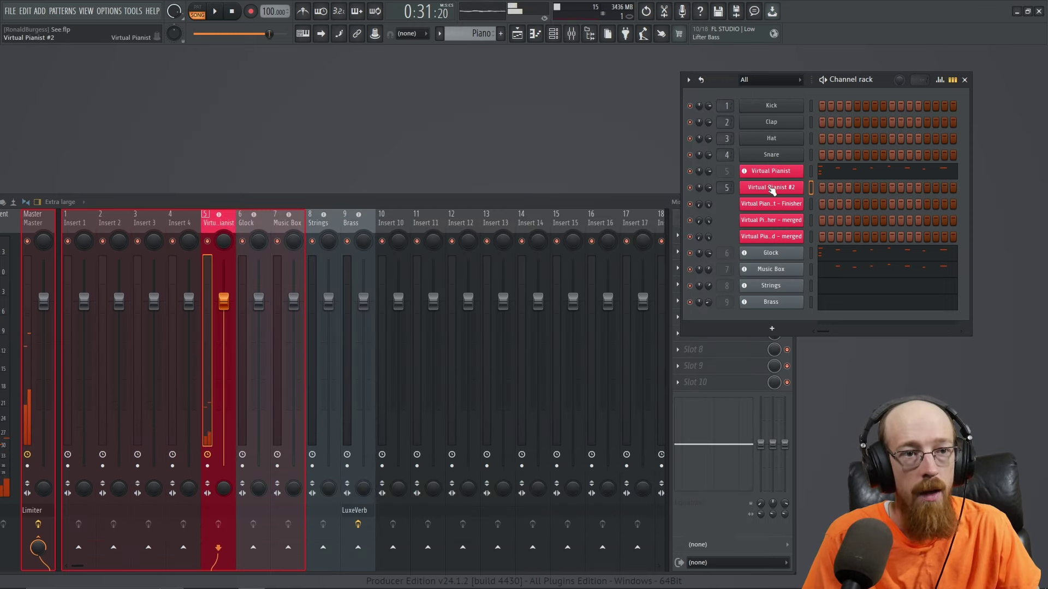
right_click(790, 190)
left_click(847, 187)
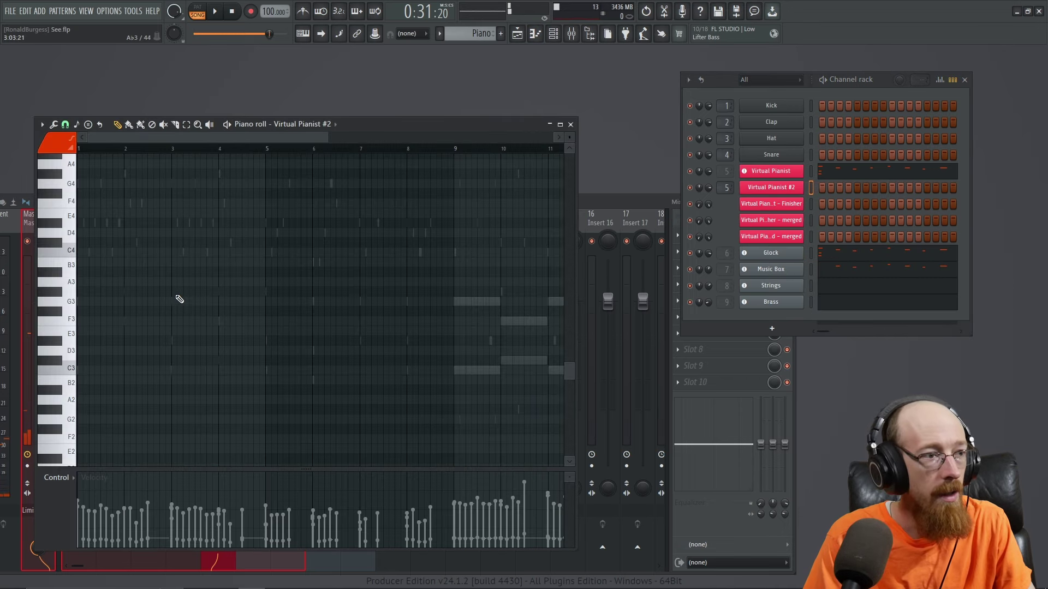
scroll(187, 289, "up", 4)
scroll(145, 300, "up", 2)
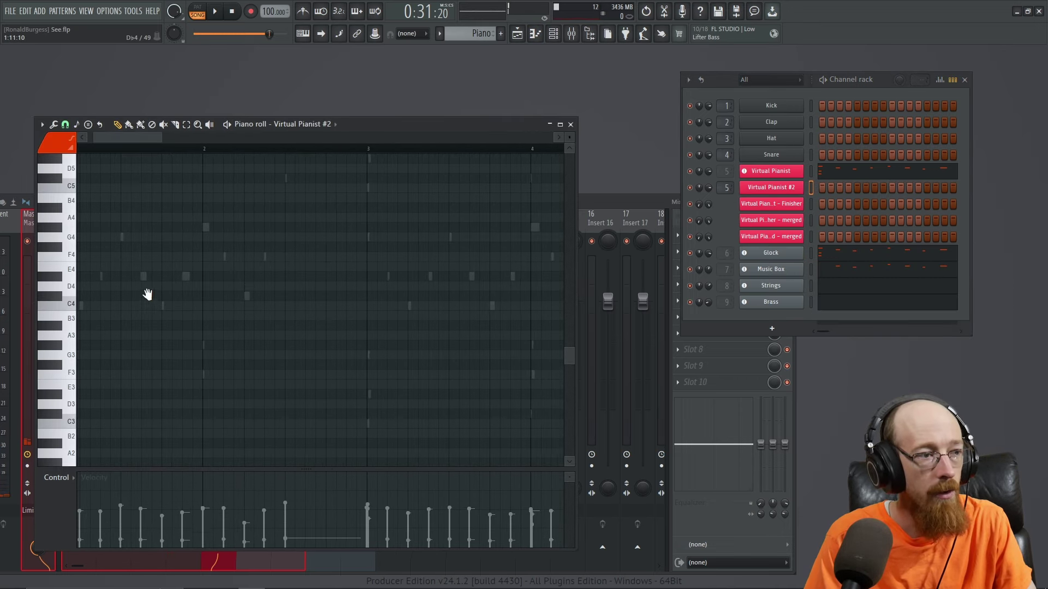
key("ctrl+v")
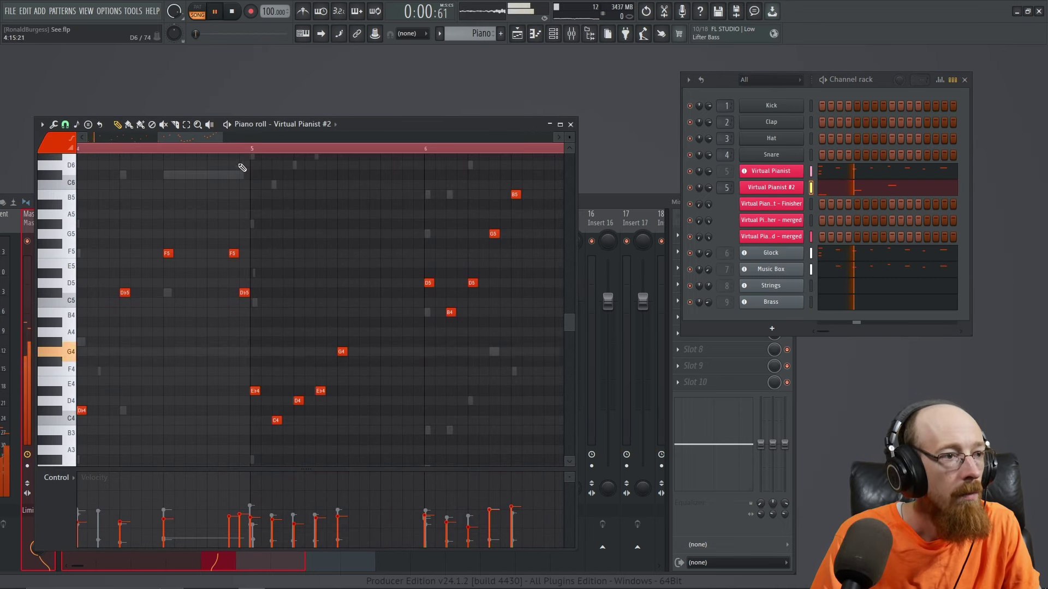
Step: Play the Virtual Pianist #2 part together with the rest of the arrangement and review its notes in the piano roll
key("space")
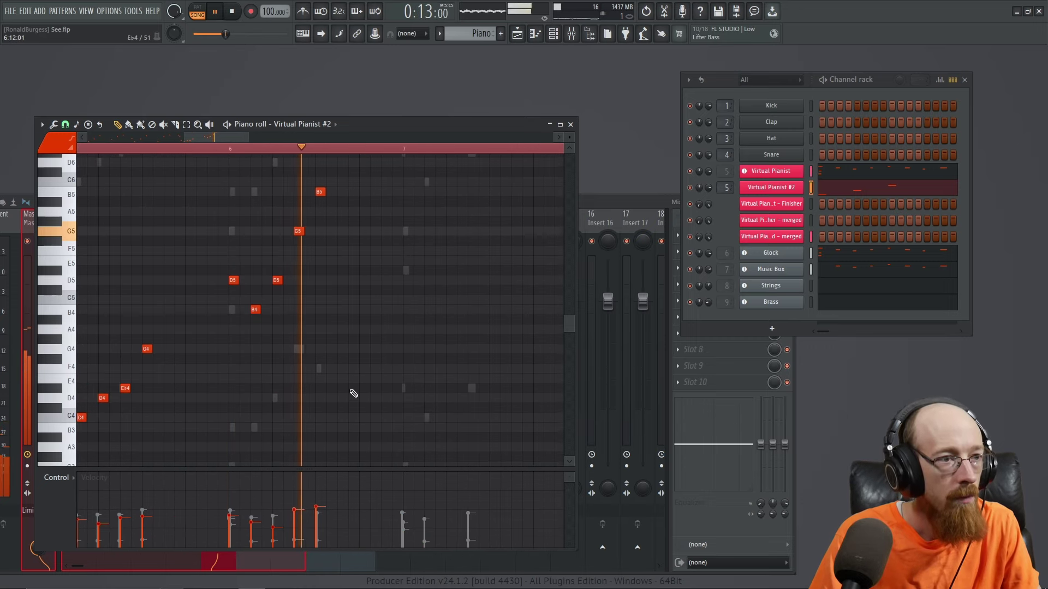
scroll(229, 415, "up", 3)
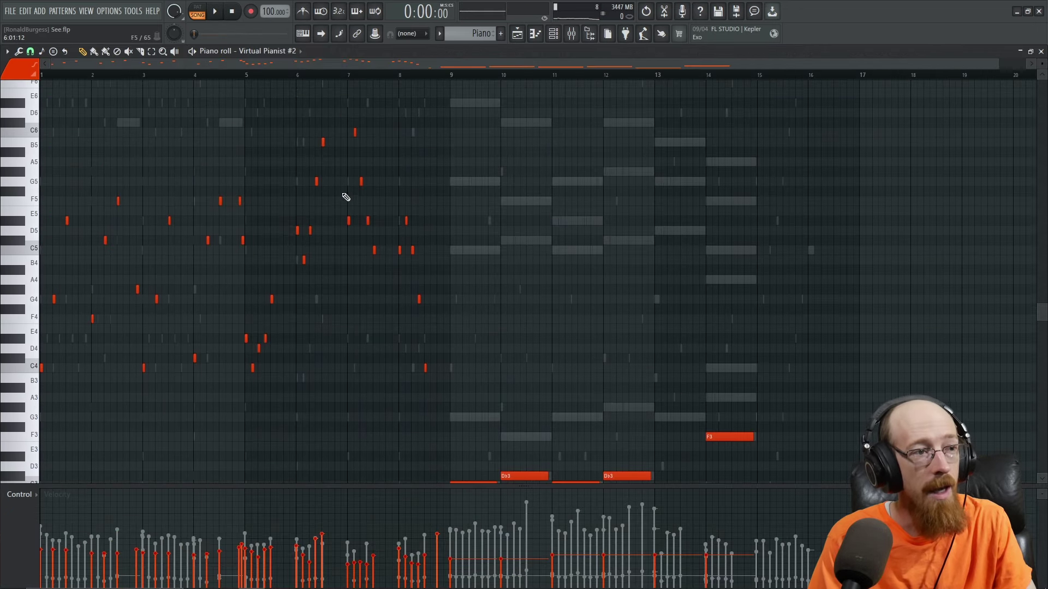
key("space")
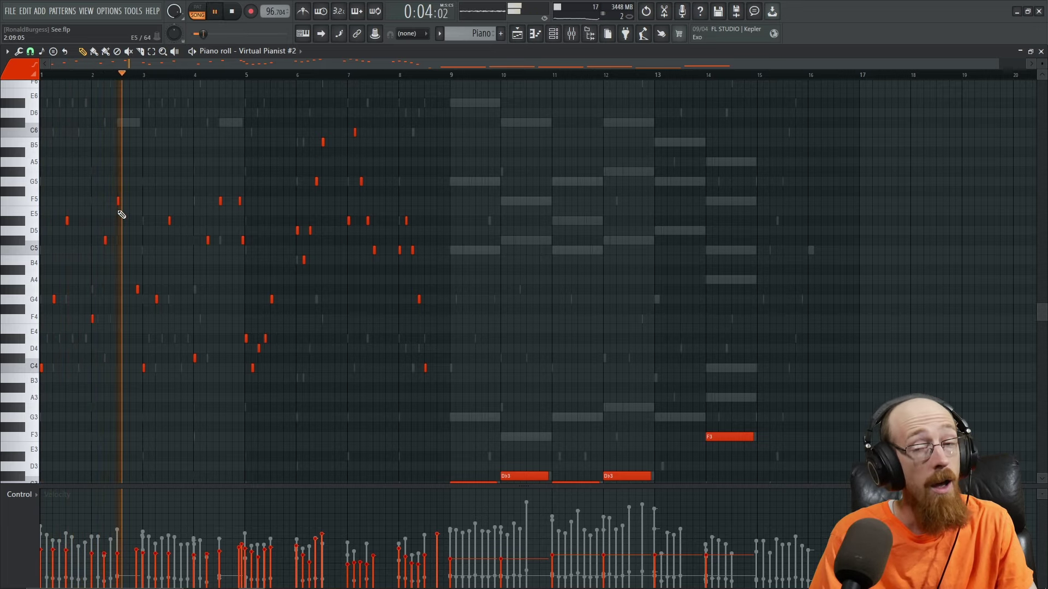
Step: Stop playback, review the low notes of the Virtual Pianist #2 part and close its piano roll
key("space")
scroll(417, 262, "down", 6)
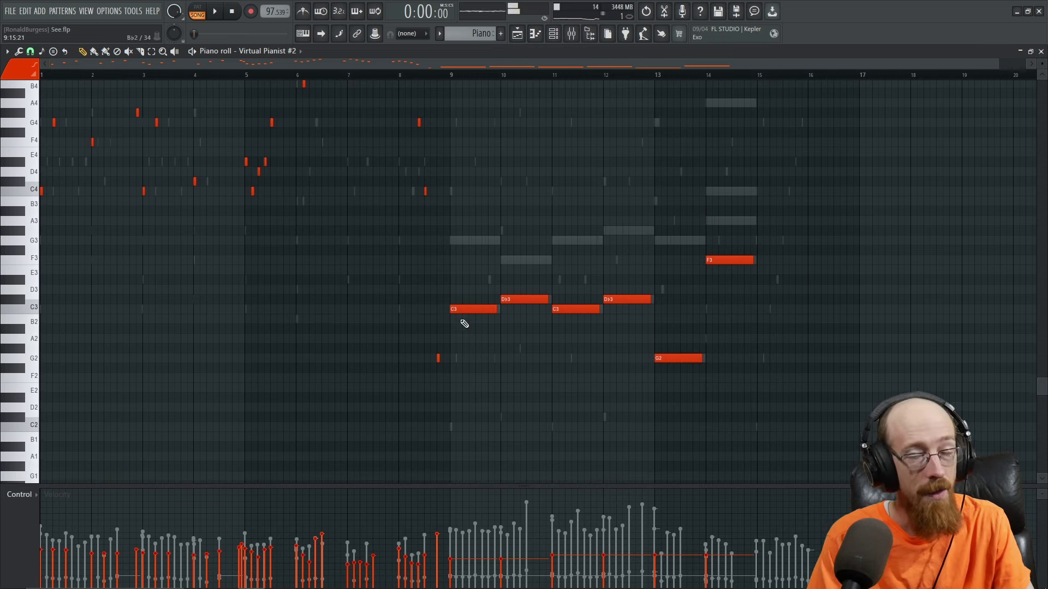
left_click(1041, 51)
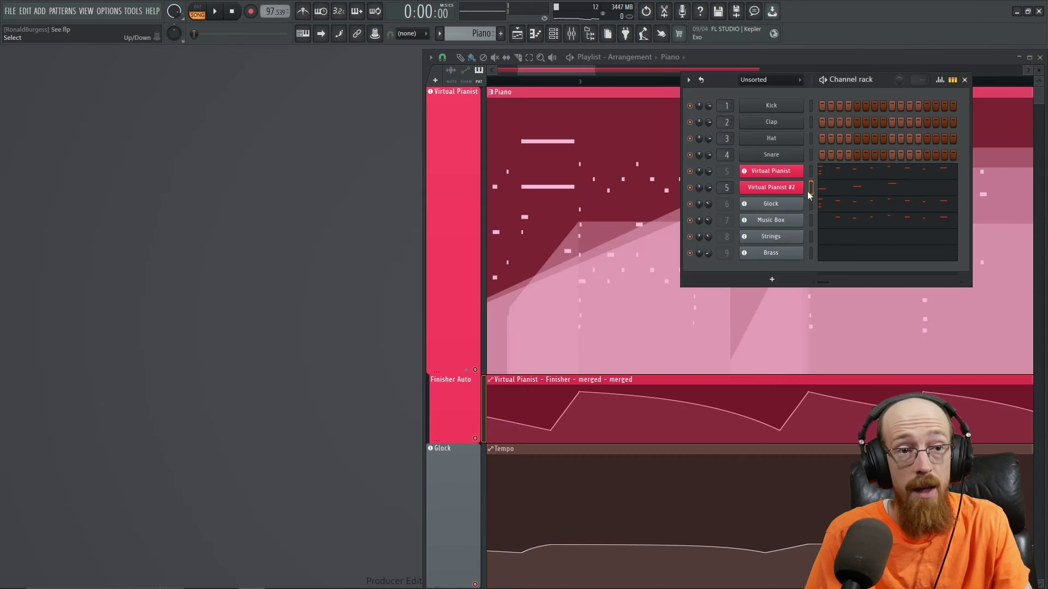
Step: Place the Virtual Pianist and Virtual Pianist #2 plugin windows side by side below the playlist and play the arrangement through to its end
left_click(784, 174)
left_click(786, 188)
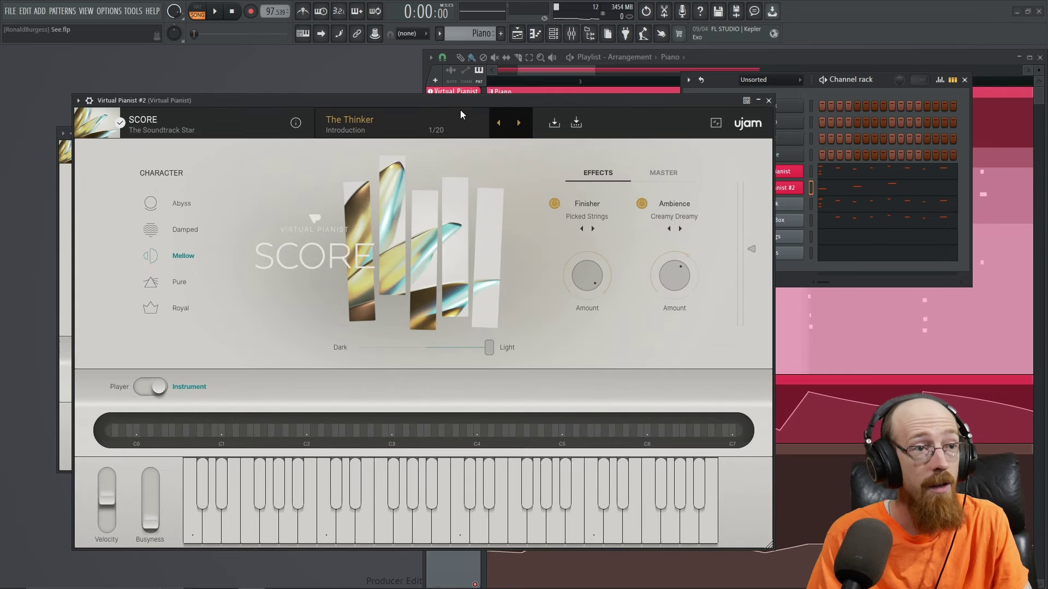
left_click_drag(460, 110, 401, 247)
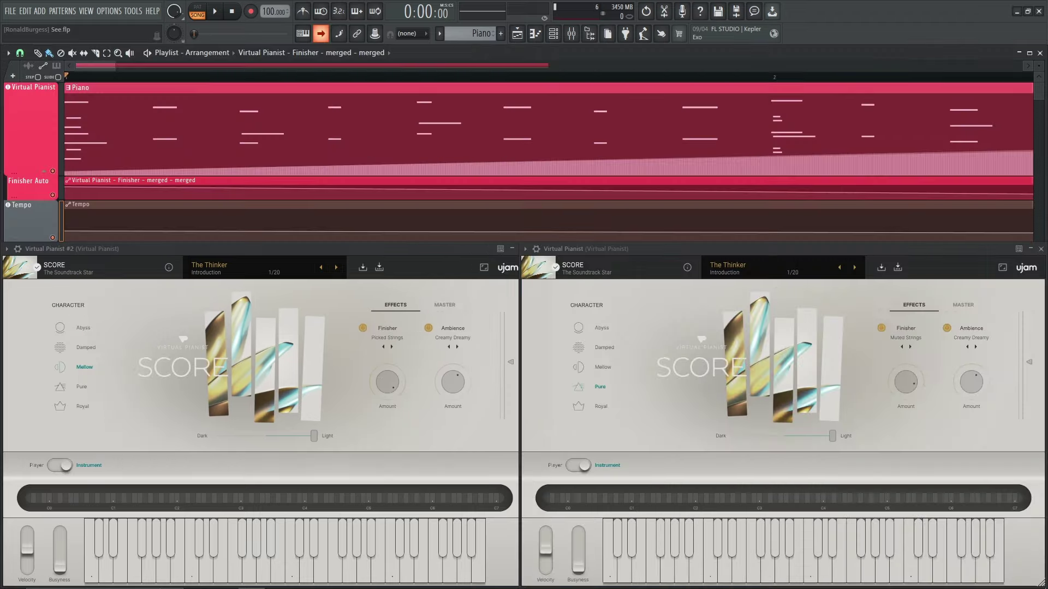
key("space")
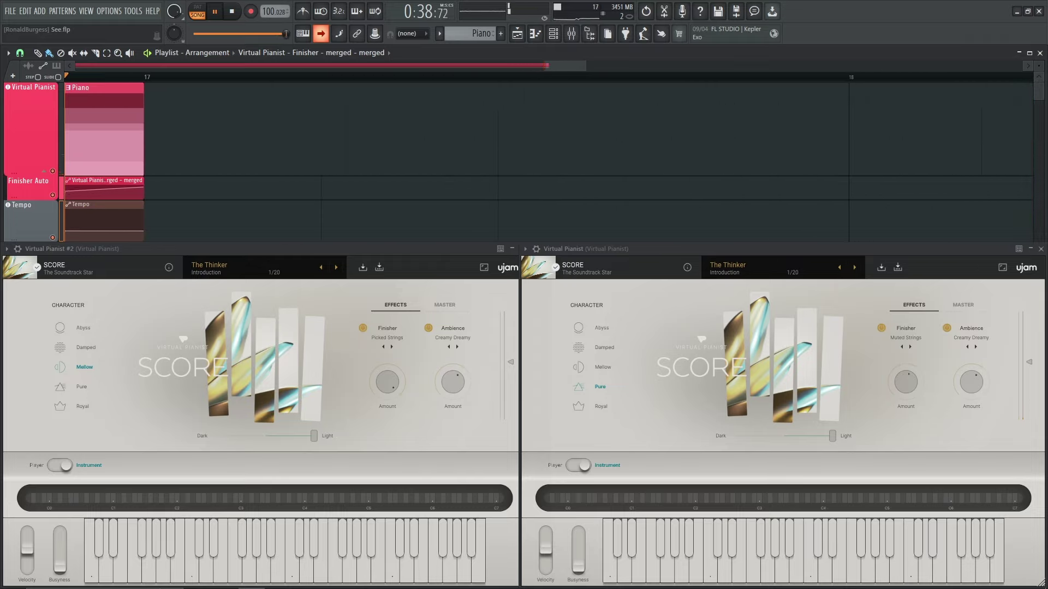
key("space")
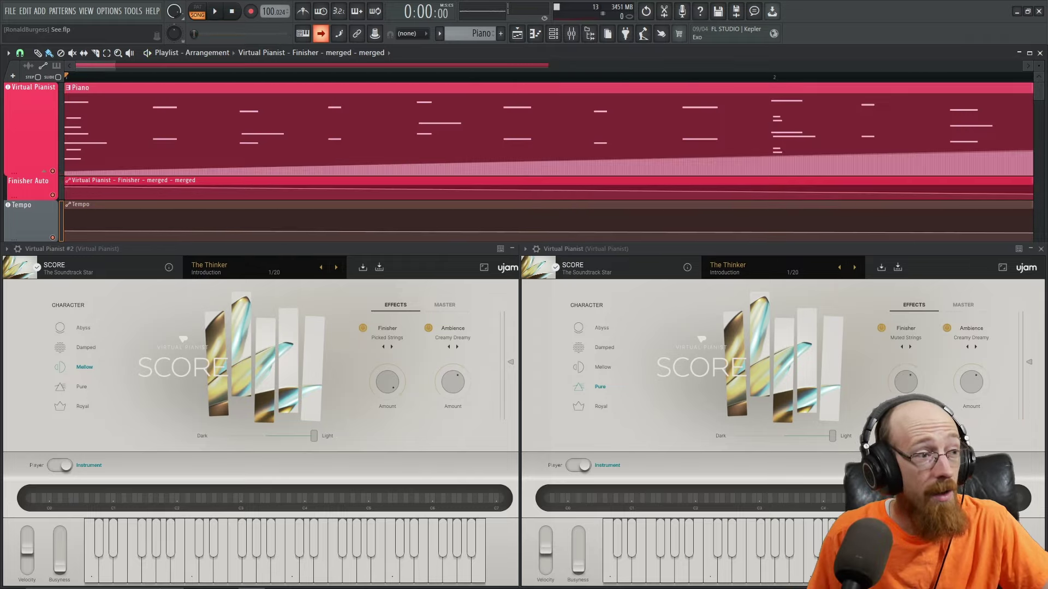